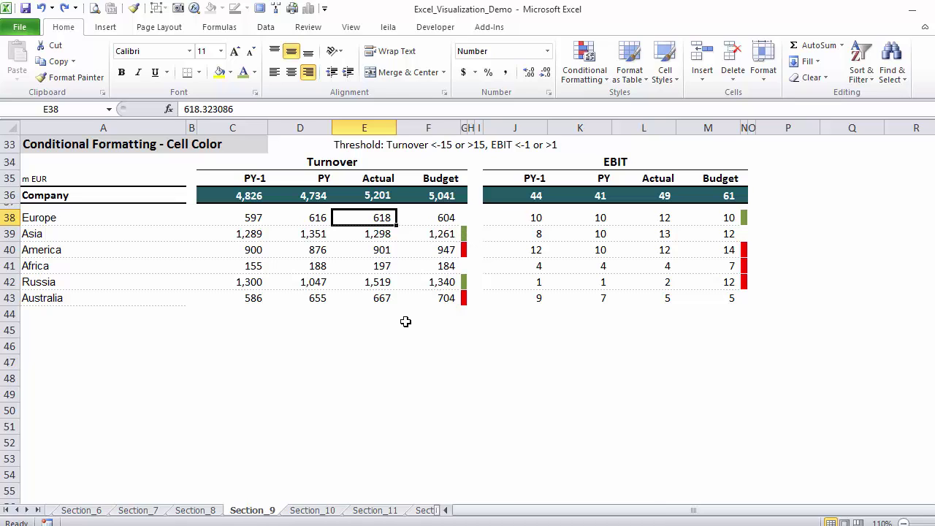
# Try 500, then 650, then settle on 600 as Europe's Actual turnover in E38
pyautogui.write('500')
pyautogui.hotkey('ctrl', 'Return')
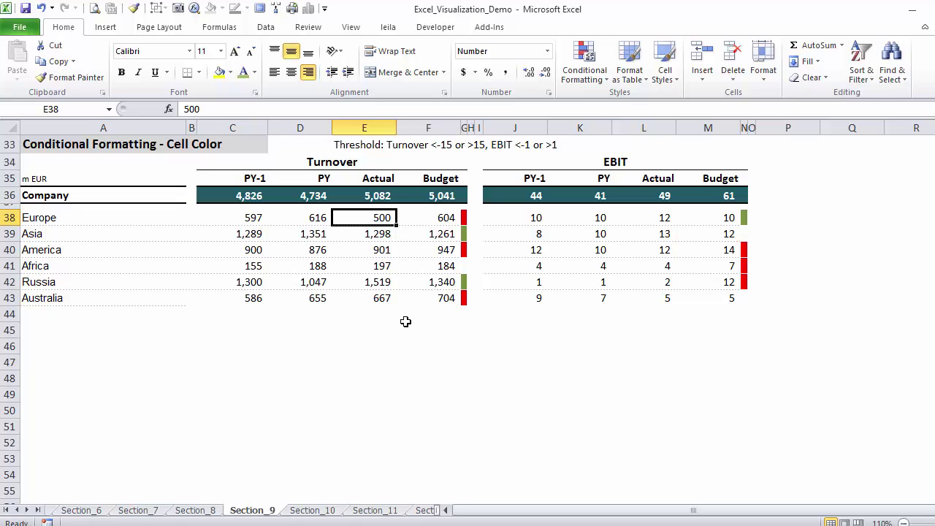
pyautogui.write('650')
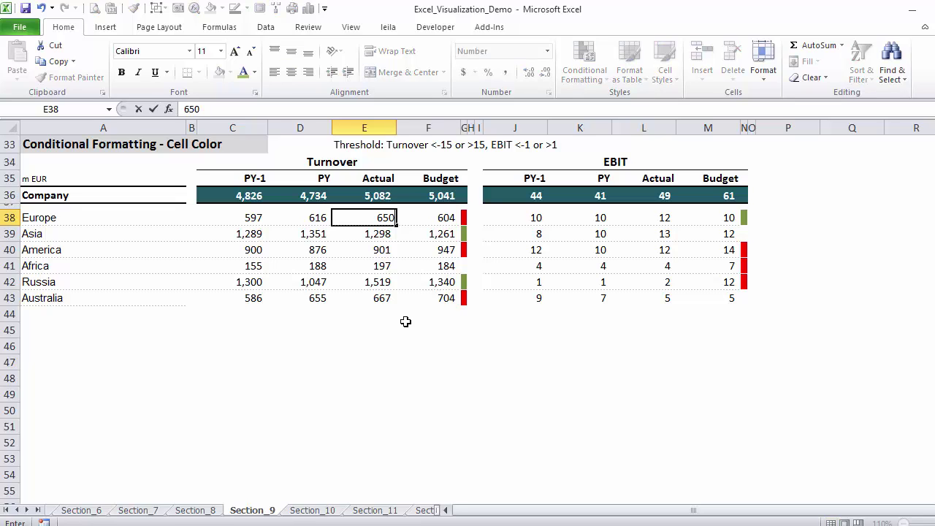
pyautogui.hotkey('ctrl', 'Return')
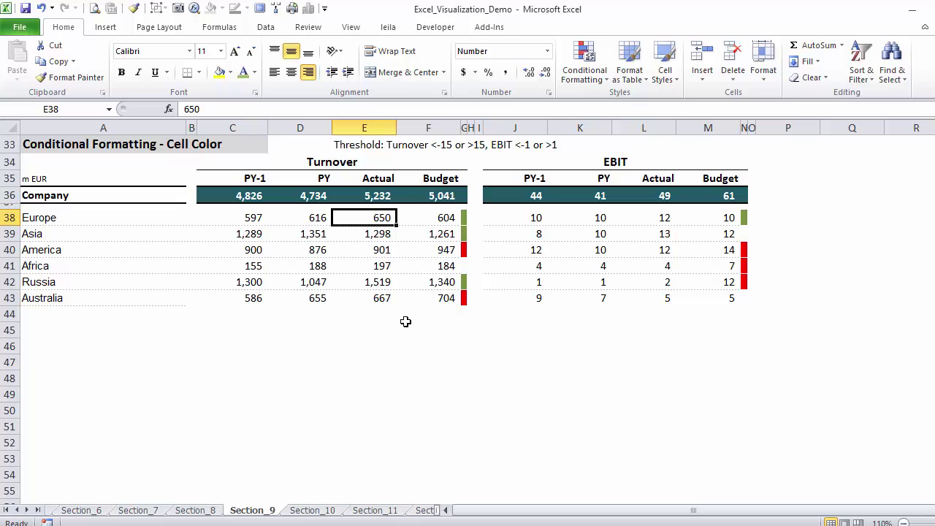
pyautogui.write('60')
pyautogui.hotkey('ctrl', 'Return')
# Copy the regional turnover table A35:F43
pyautogui.click(46, 194)
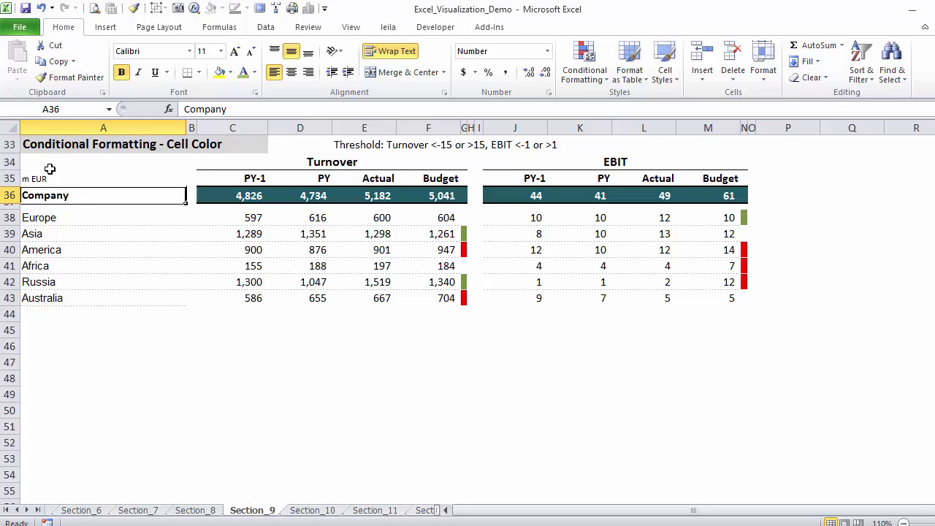
pyautogui.moveTo(48, 175); pyautogui.dragTo(422, 308)
pyautogui.hotkey('ctrl', 'c')
# Paste the table into a new blank workbook at C3 and autofit Budget column H
pyautogui.click(19, 27)
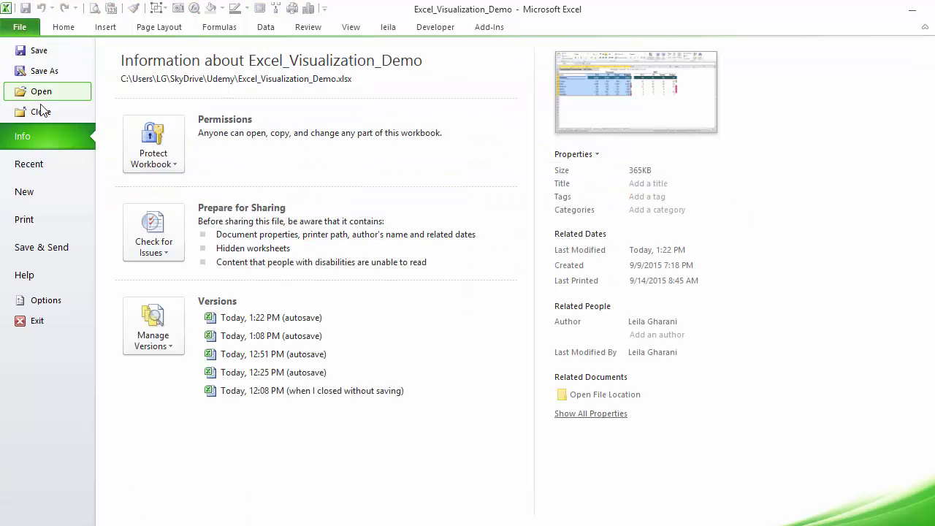
pyautogui.click(52, 190)
pyautogui.doubleClick(135, 158)
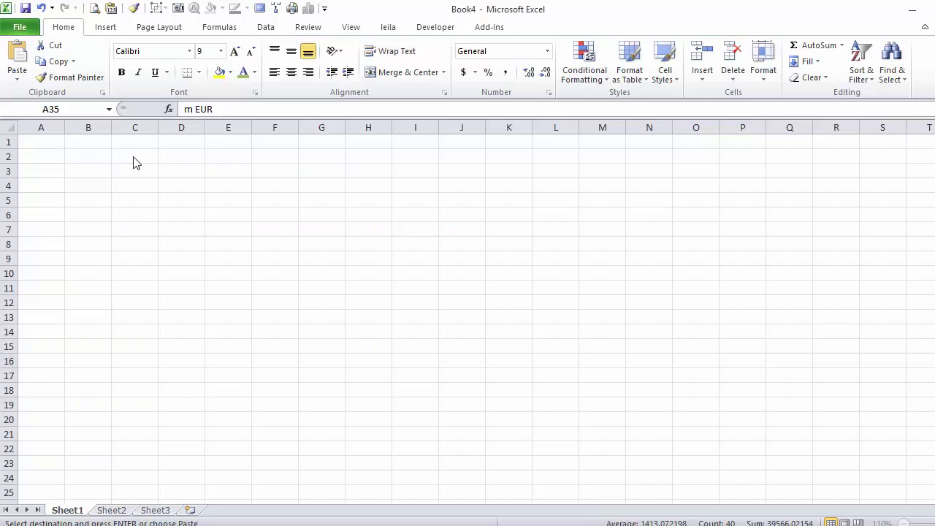
pyautogui.click(133, 169)
pyautogui.hotkey('ctrl', 'v')
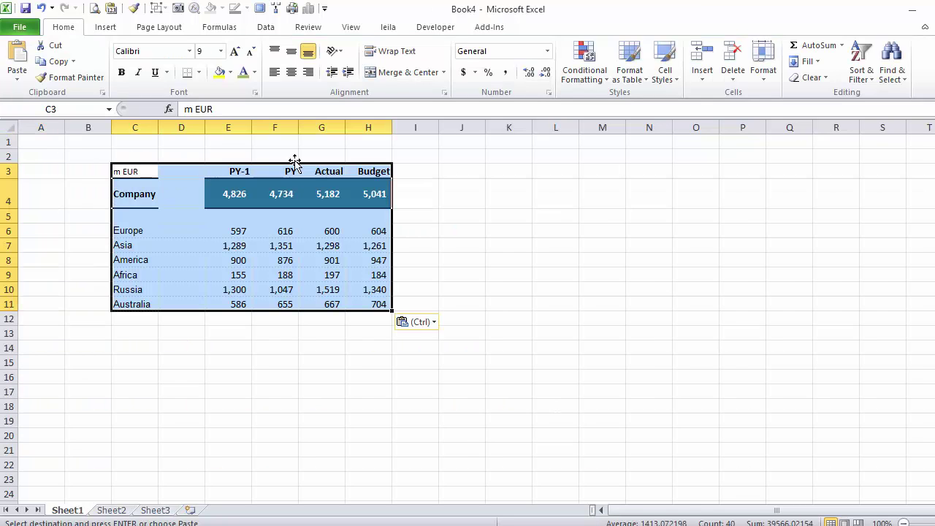
pyautogui.doubleClick(392, 128)
pyautogui.click(426, 231)
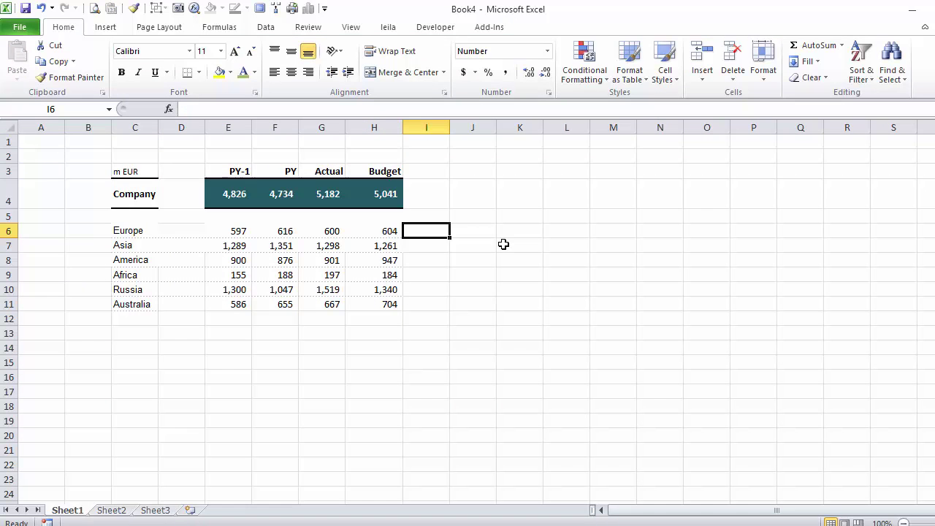
# Enter =G6-H6 in I6 and fill it down to I11 for every region
pyautogui.write('=')
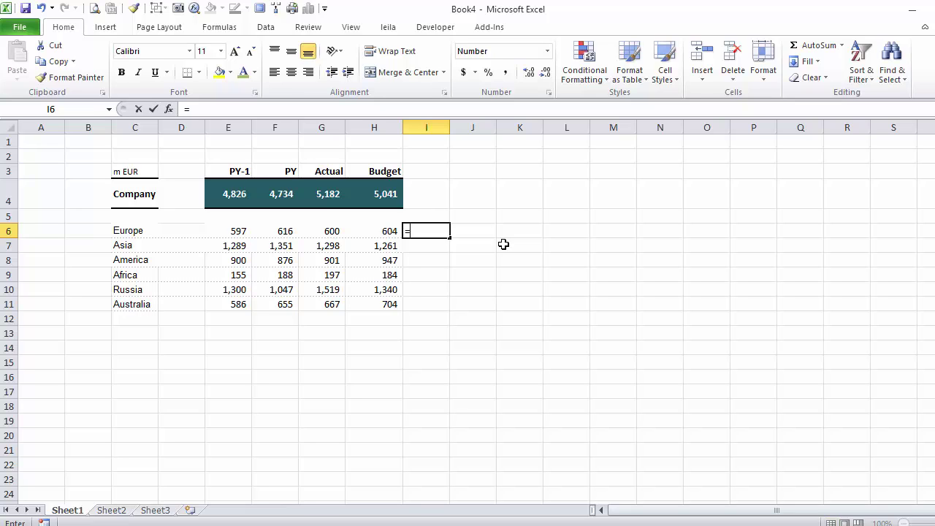
pyautogui.click(321, 232)
pyautogui.write('-')
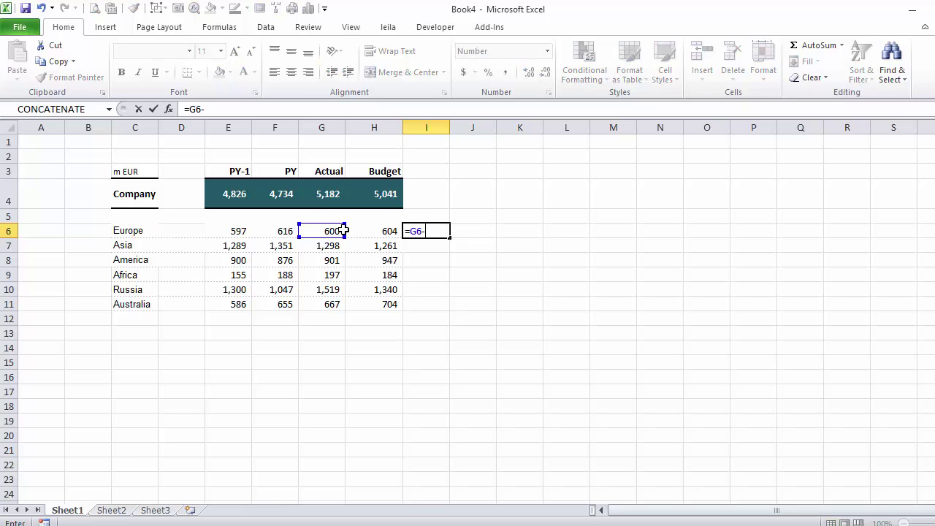
pyautogui.click(382, 230)
pyautogui.hotkey('ctrl', 'Return')
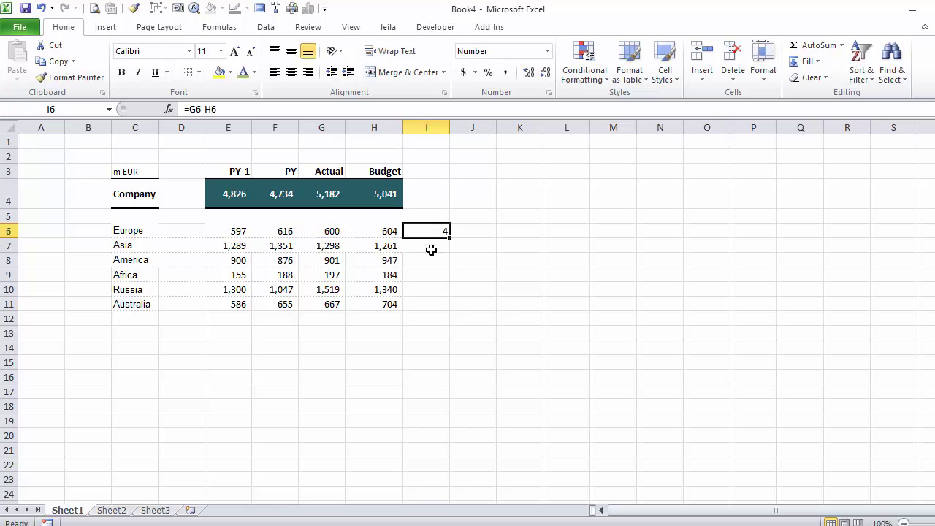
pyautogui.doubleClick(448, 240)
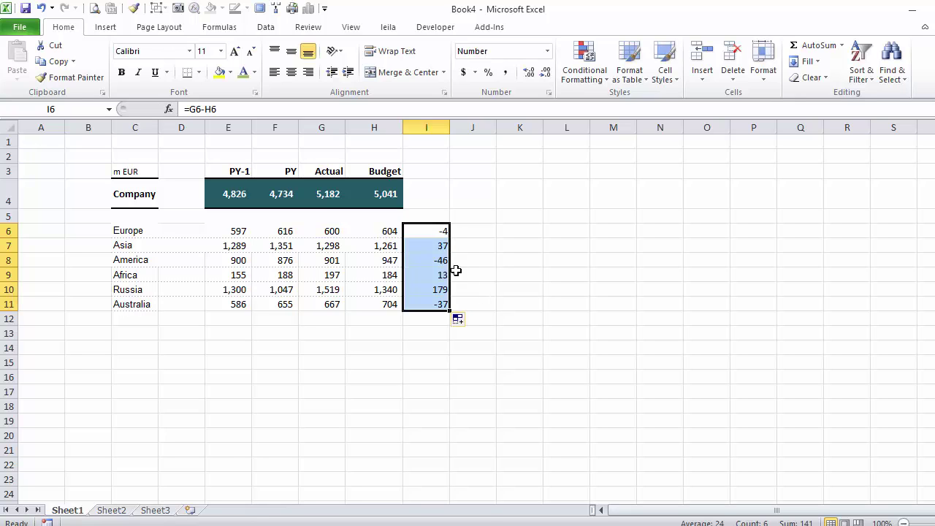
# Add a 'Cell Value greater than 15' rule with green fill, turning 37 and 179 green
pyautogui.click(588, 84)
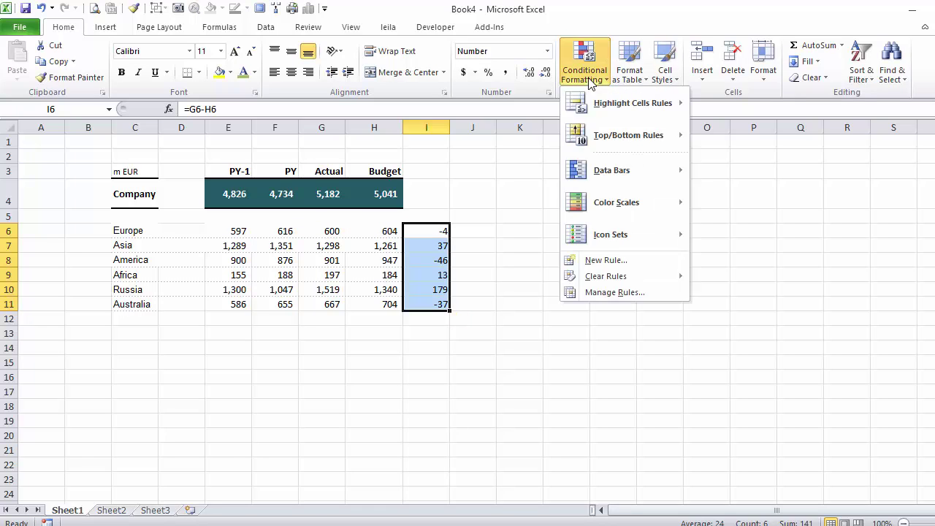
pyautogui.click(603, 260)
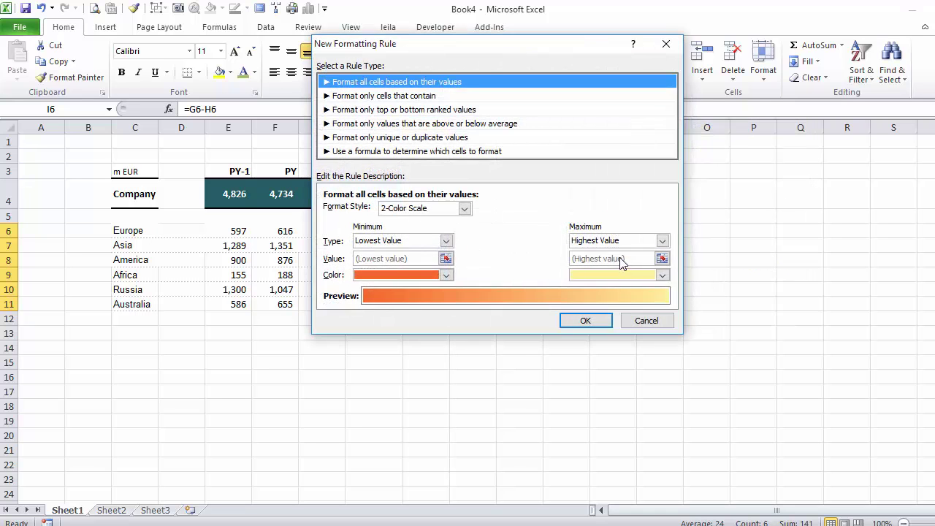
pyautogui.moveTo(460, 41); pyautogui.dragTo(607, 87)
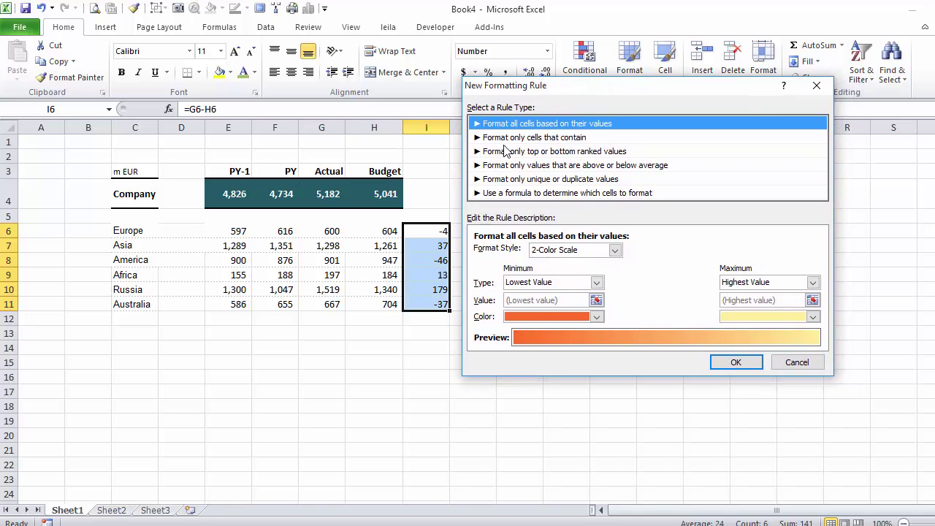
pyautogui.click(556, 140)
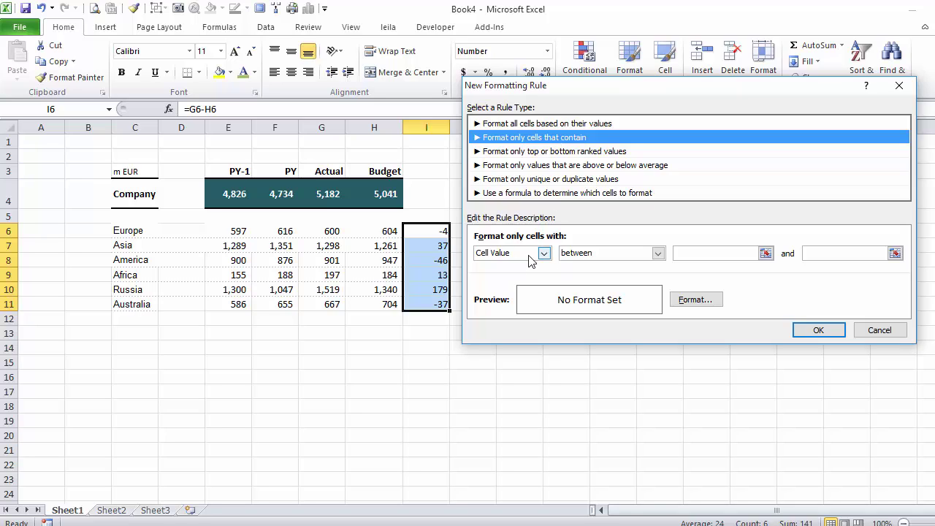
pyautogui.click(658, 254)
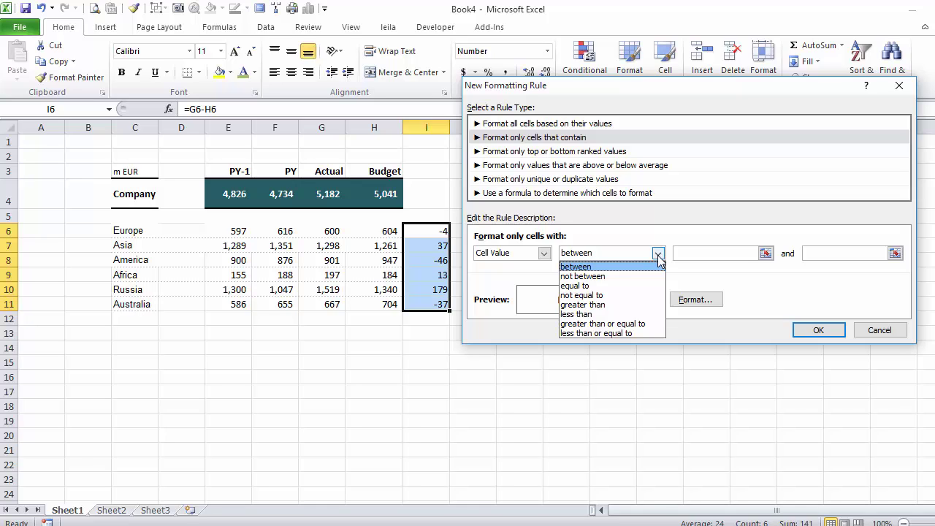
pyautogui.click(619, 305)
pyautogui.write('1')
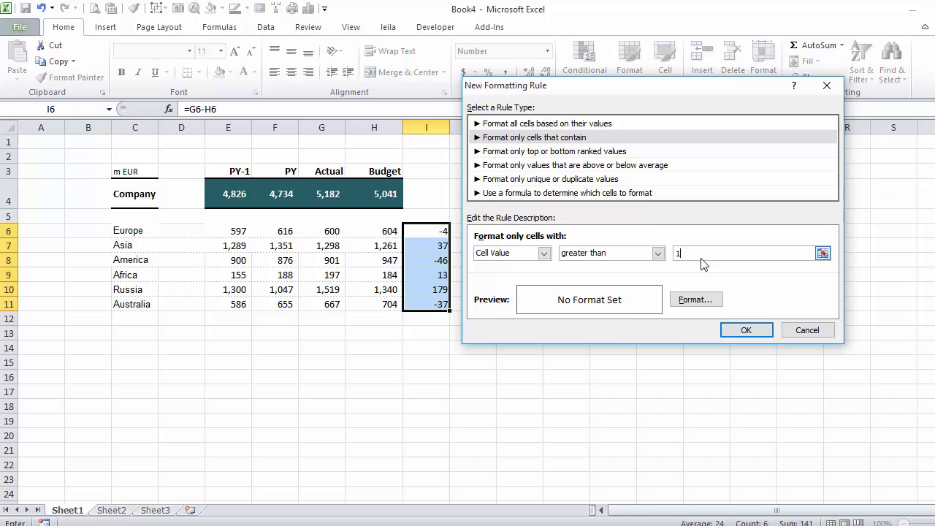
pyautogui.write('0')
pyautogui.click(690, 299)
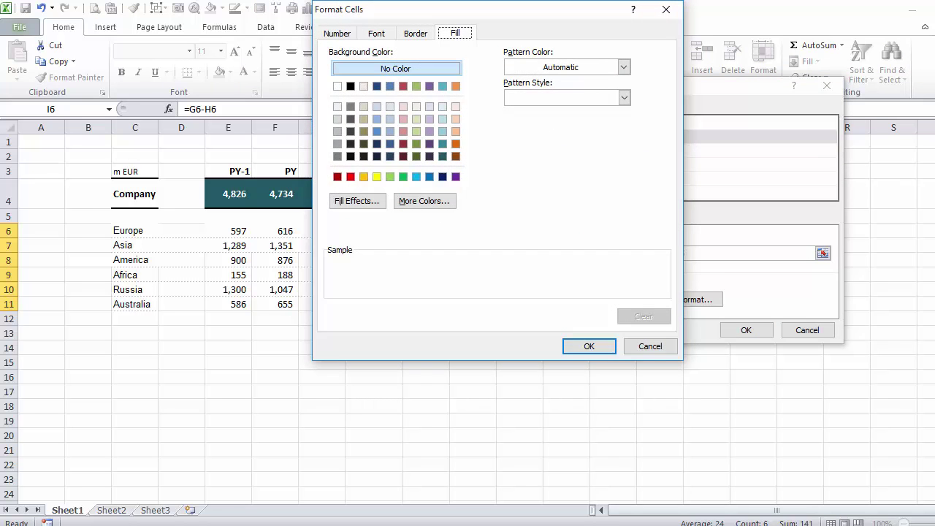
pyautogui.click(416, 86)
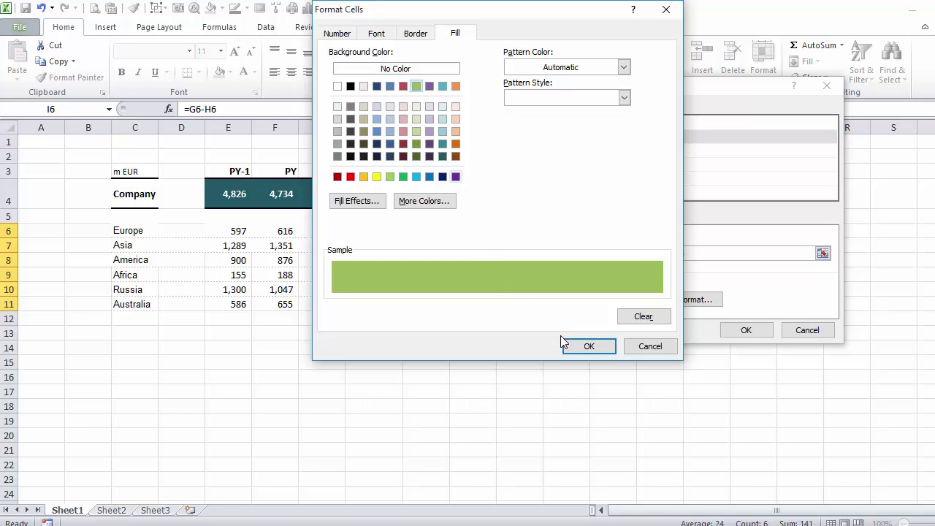
pyautogui.click(582, 346)
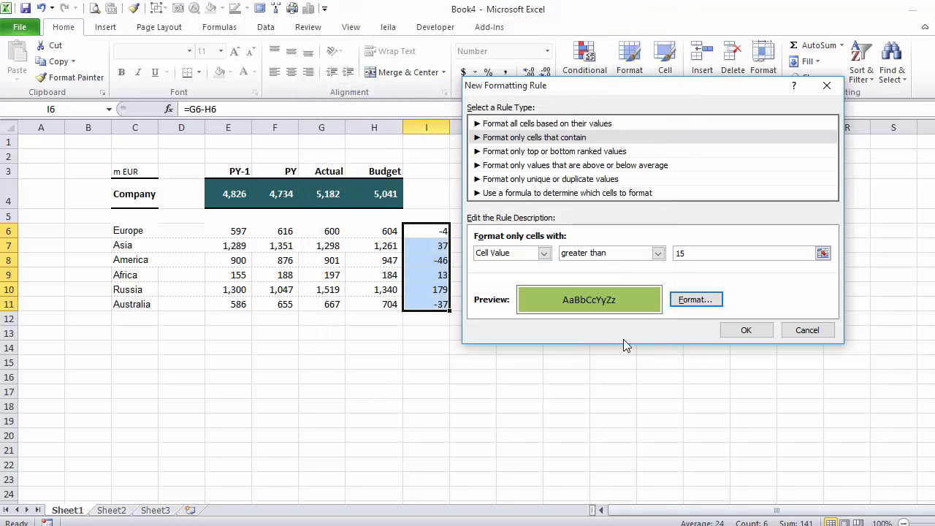
pyautogui.click(746, 331)
pyautogui.click(542, 276)
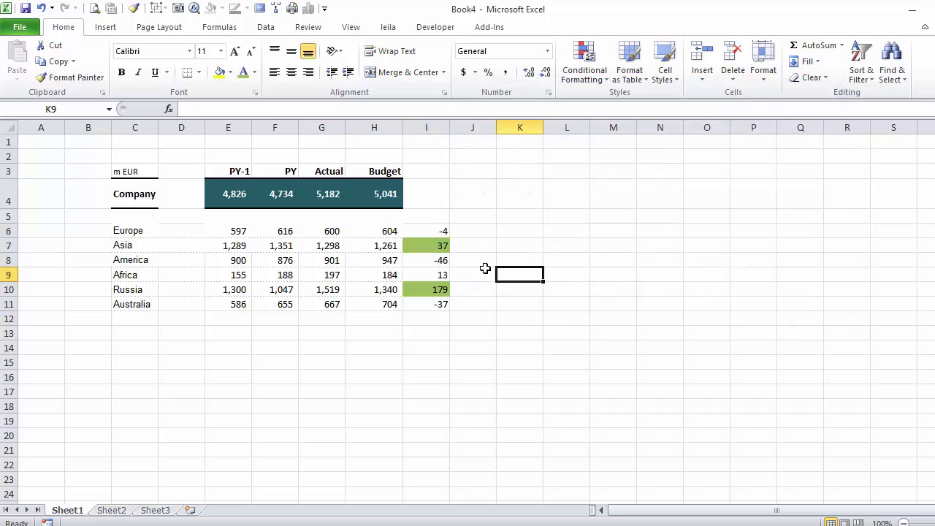
# Reselect I6:I11 and open the 'Cell Value > 15' rule from Manage Rules for editing
pyautogui.click(429, 248)
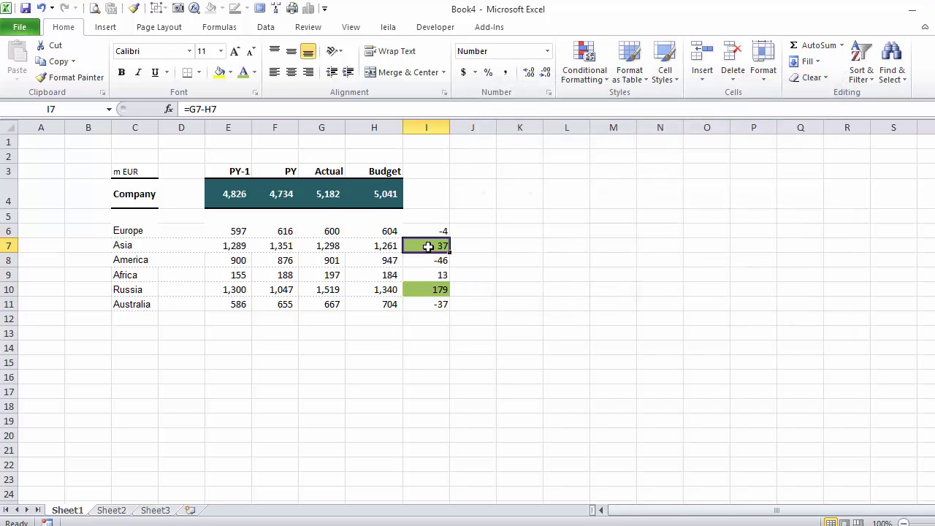
pyautogui.press('Right')
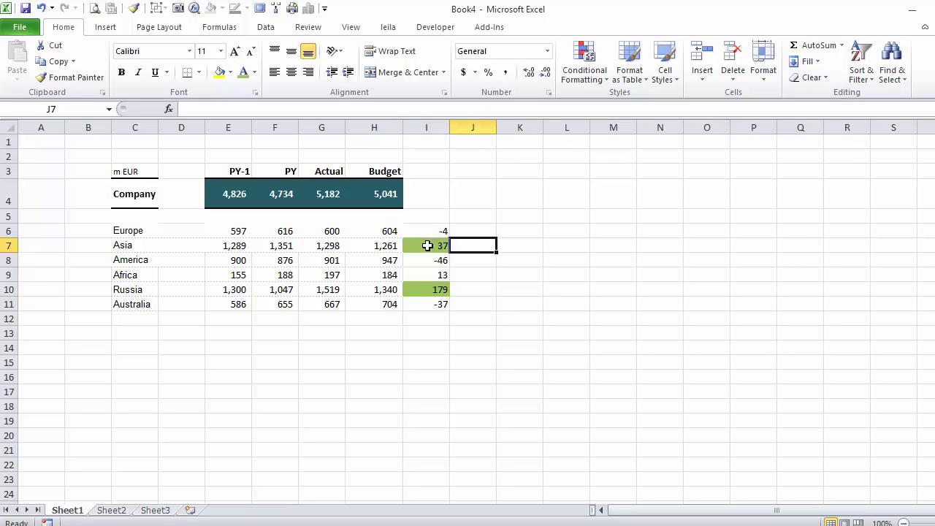
pyautogui.moveTo(427, 233); pyautogui.dragTo(430, 304)
pyautogui.click(584, 69)
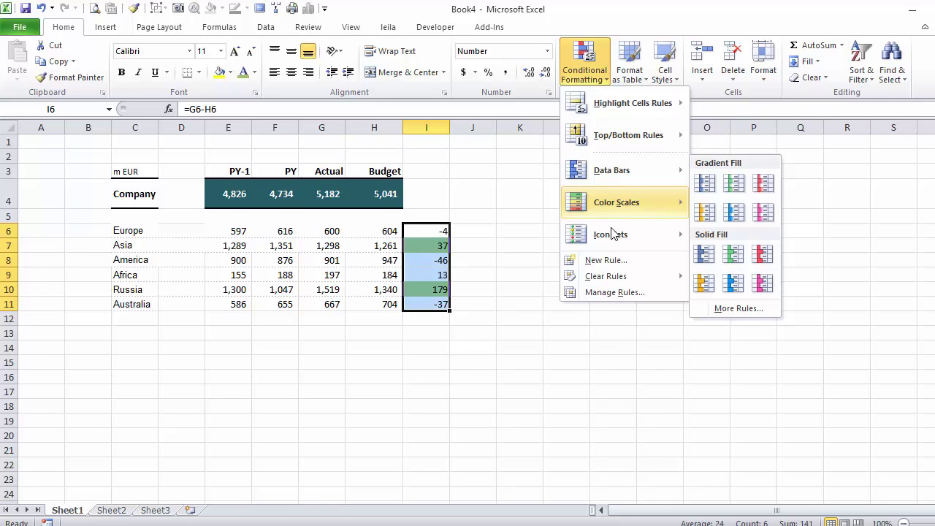
pyautogui.click(617, 293)
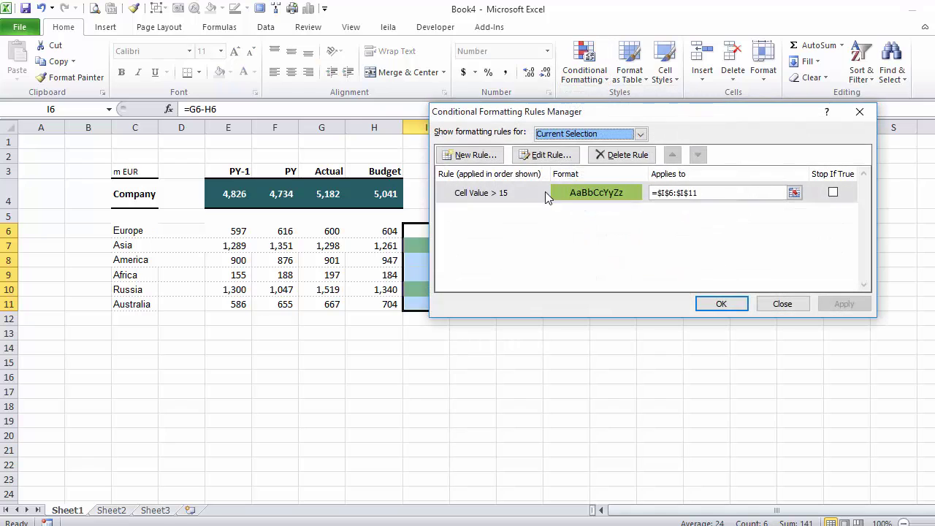
pyautogui.click(546, 155)
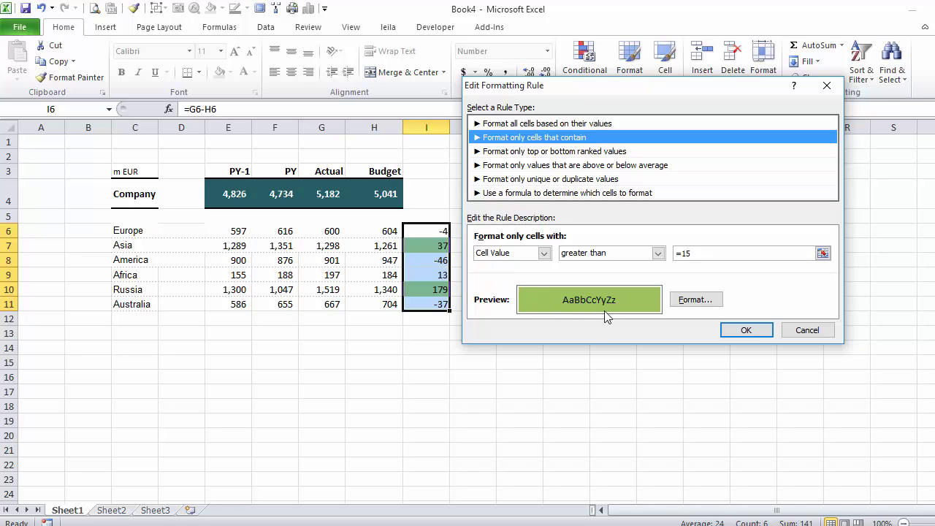
# Give the above-15 rule a green font colour matching its green fill
pyautogui.click(687, 300)
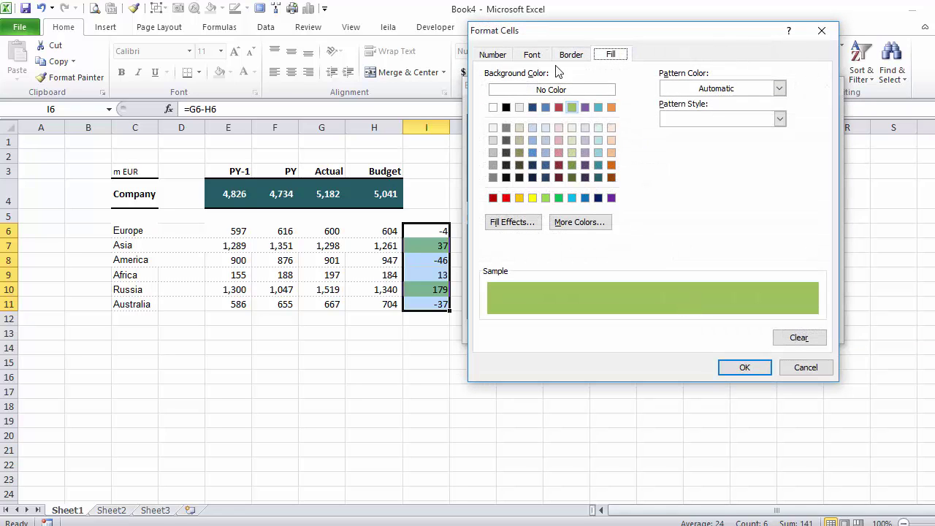
pyautogui.click(534, 56)
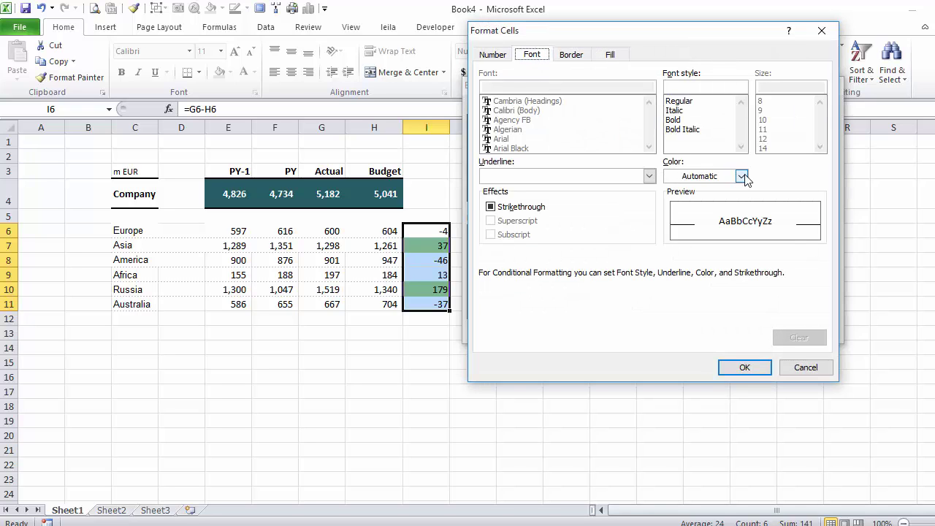
pyautogui.click(743, 177)
pyautogui.click(744, 221)
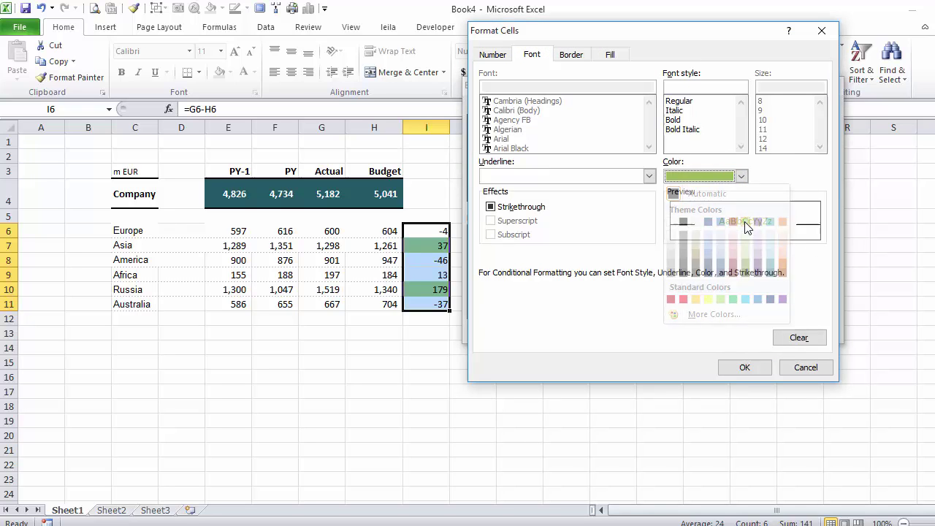
pyautogui.click(743, 367)
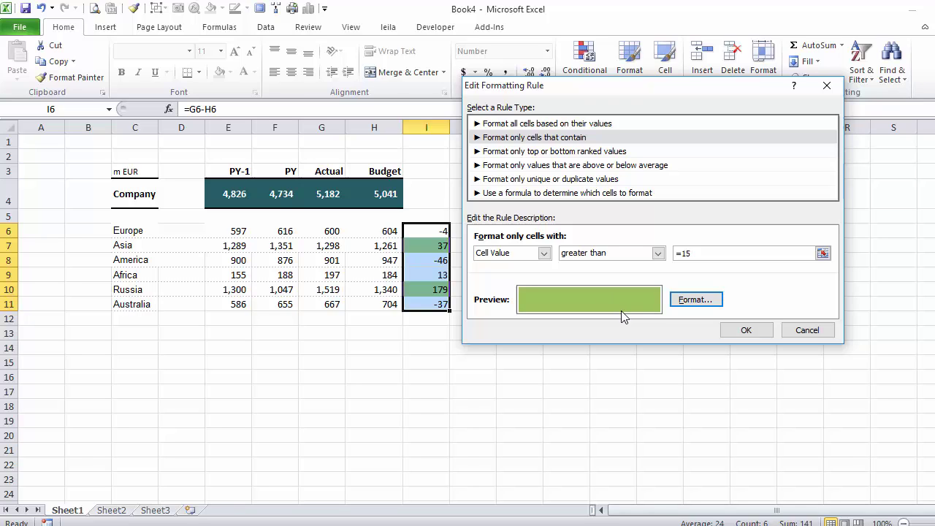
pyautogui.click(692, 301)
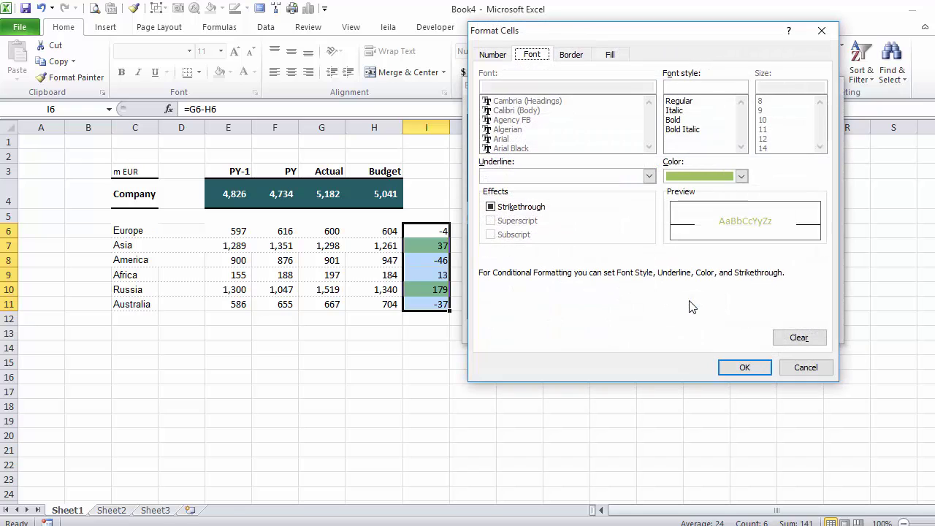
# Add solid white top, bottom, left and right borders to the above-15 rule and apply it
pyautogui.click(571, 56)
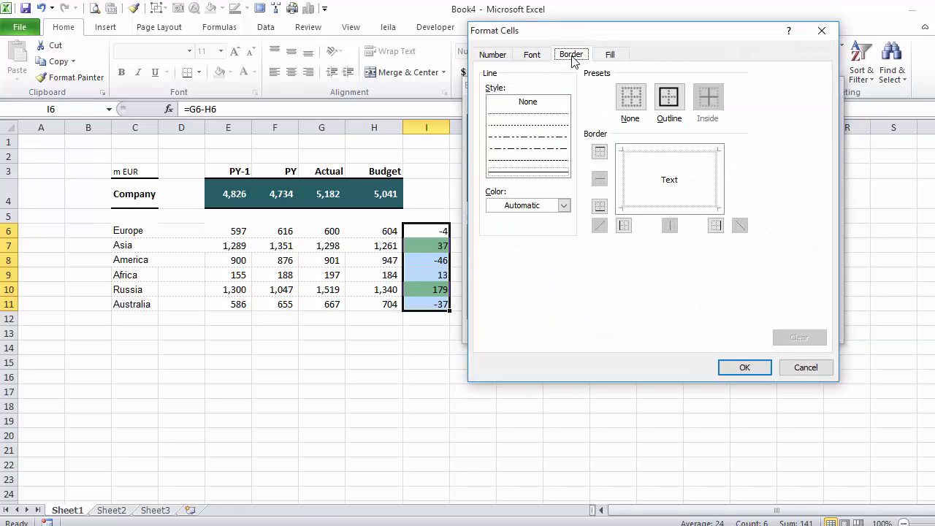
pyautogui.click(564, 205)
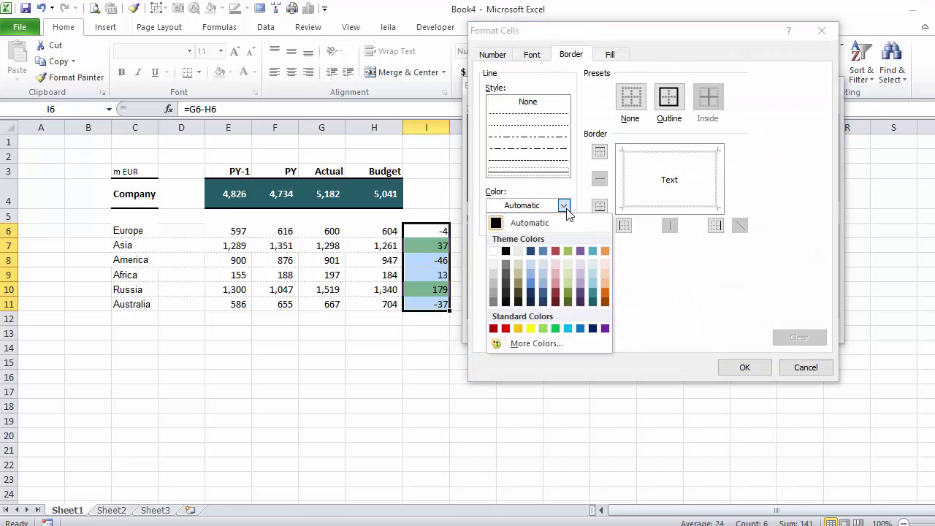
pyautogui.click(493, 251)
pyautogui.click(567, 170)
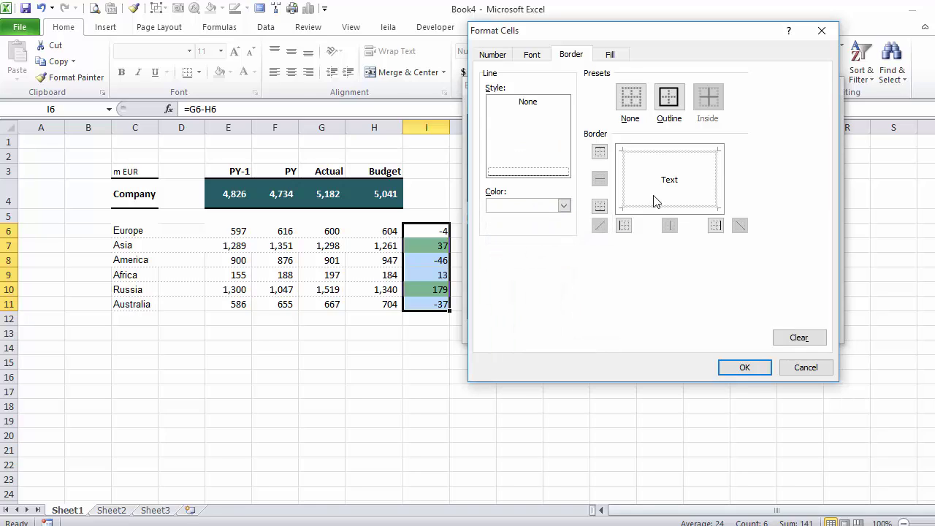
pyautogui.click(657, 206)
pyautogui.click(659, 154)
pyautogui.click(626, 174)
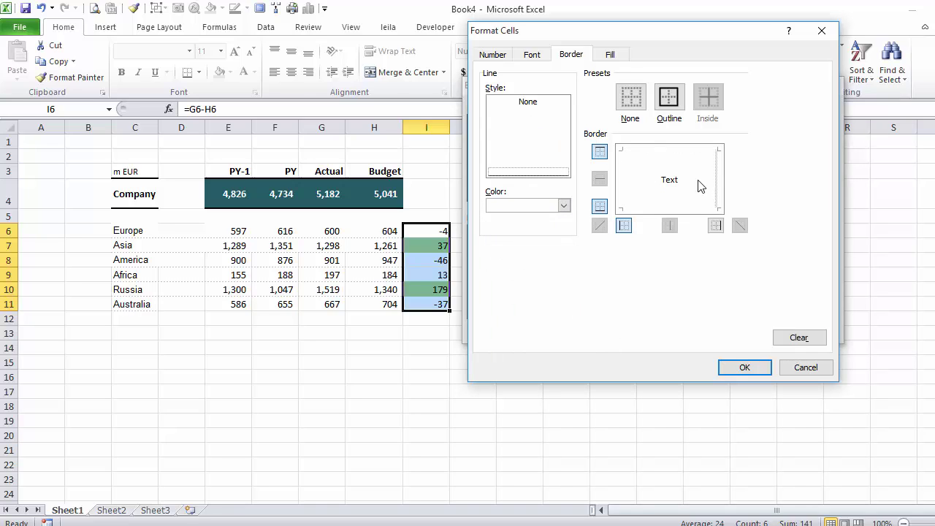
pyautogui.click(719, 188)
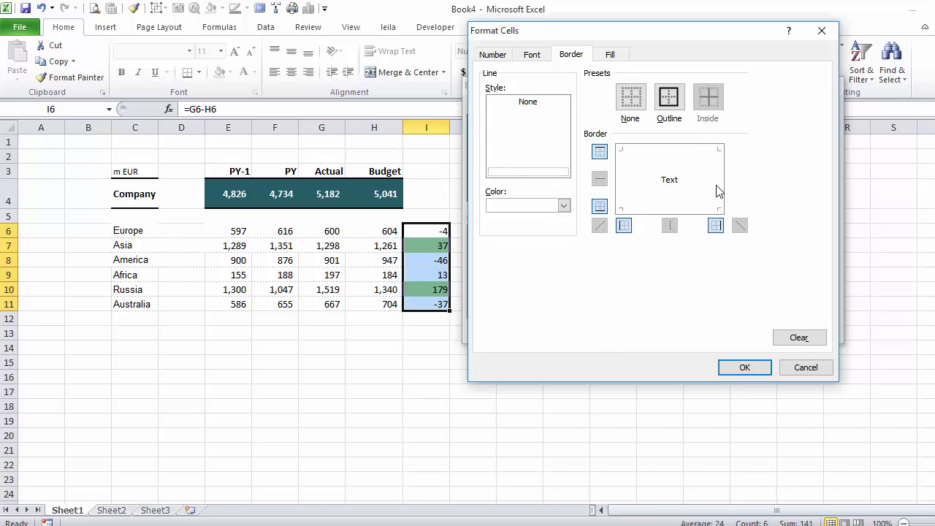
pyautogui.click(746, 368)
pyautogui.click(746, 330)
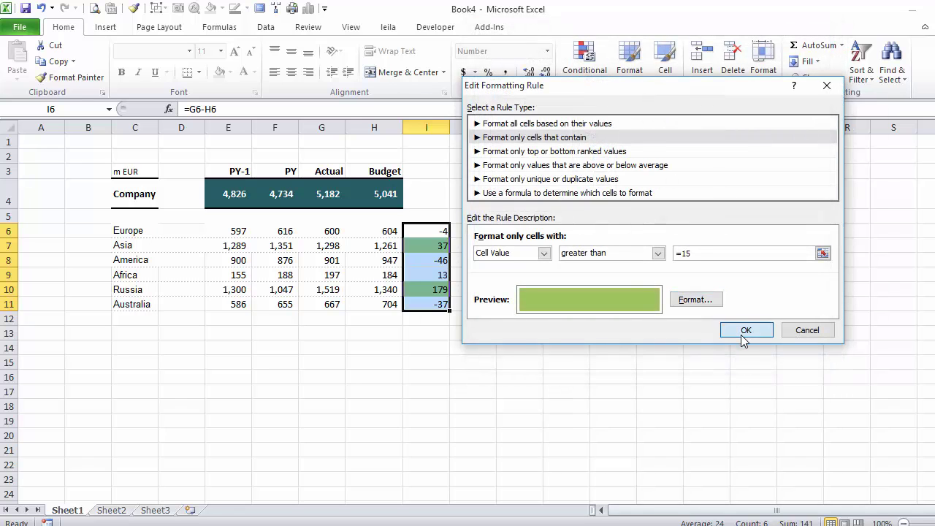
pyautogui.click(721, 304)
# Check the hidden values in I7 and I8, then reselect variance cells I6:I11
pyautogui.click(566, 348)
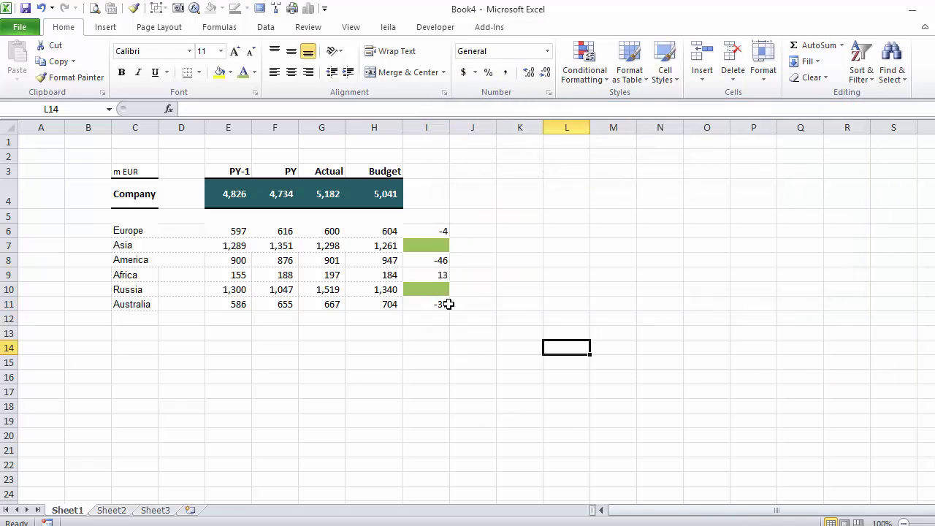
pyautogui.click(427, 247)
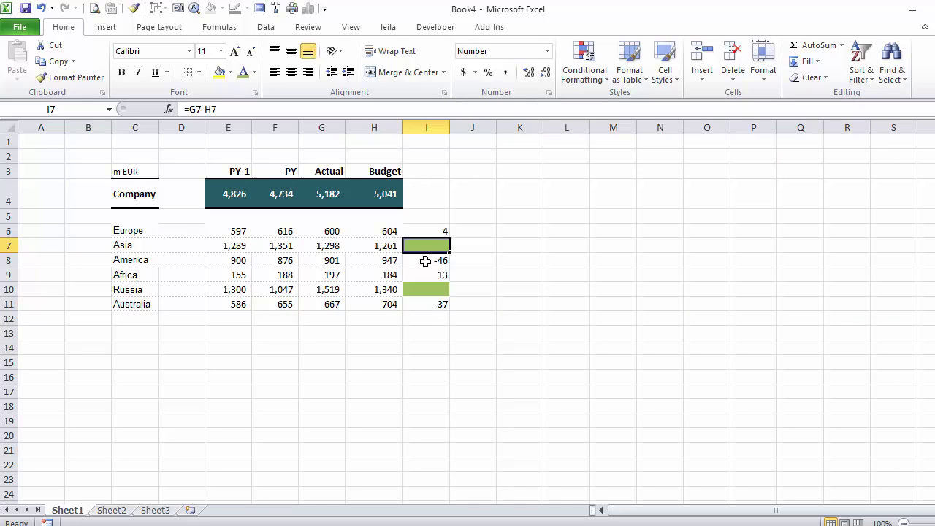
pyautogui.click(425, 261)
pyautogui.click(425, 276)
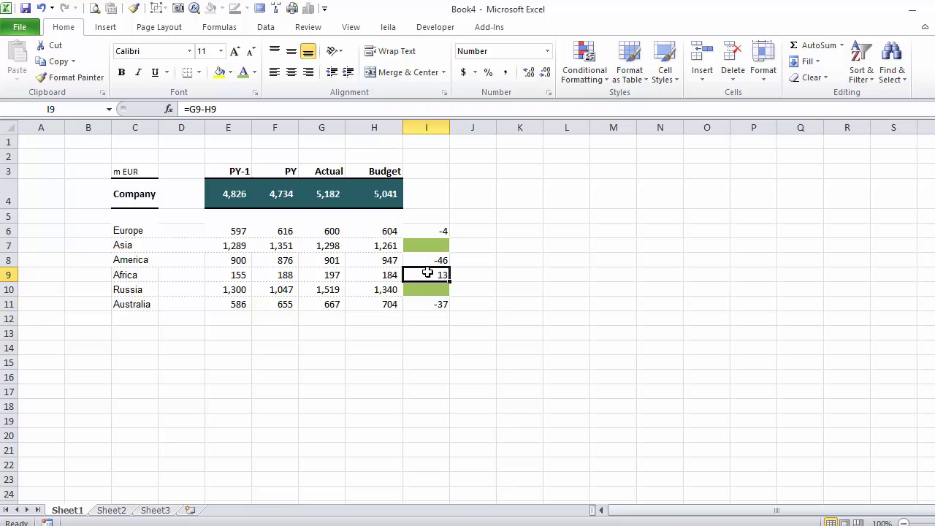
pyautogui.moveTo(424, 231); pyautogui.dragTo(428, 292)
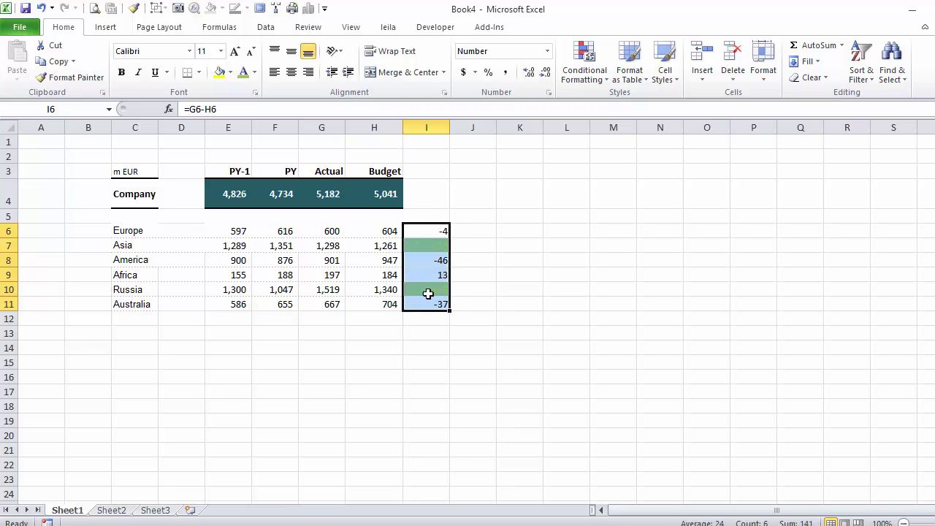
# Start a new 'Cell Value less than -15' rule for I6:I11 and open its format settings
pyautogui.click(588, 69)
pyautogui.moveTo(602, 193)
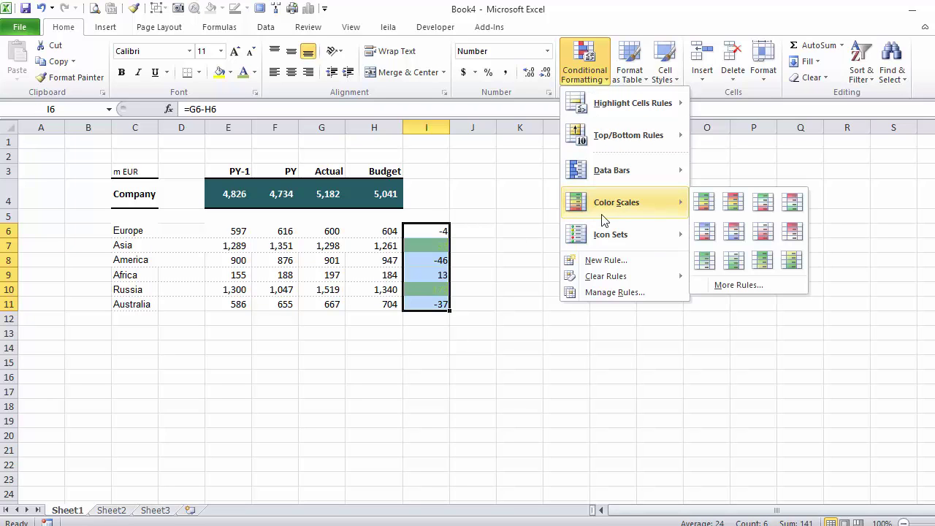
pyautogui.click(609, 292)
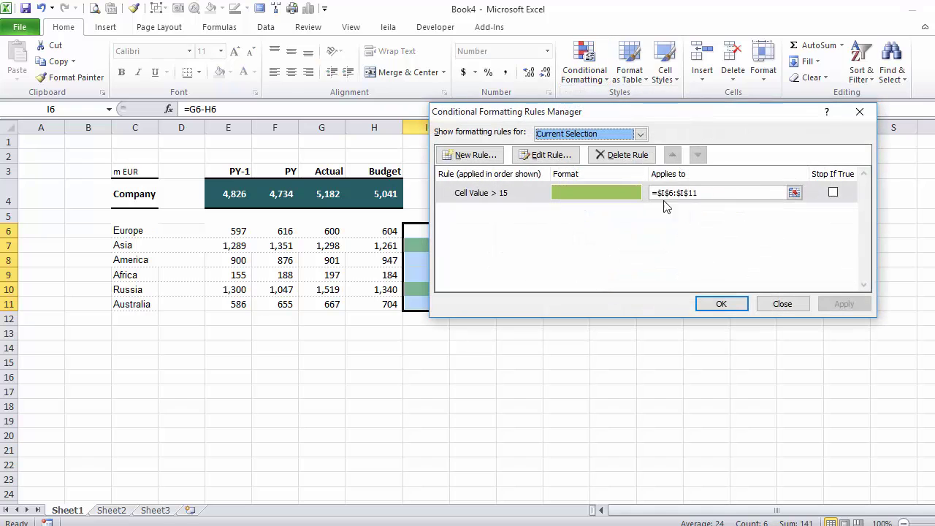
pyautogui.click(490, 157)
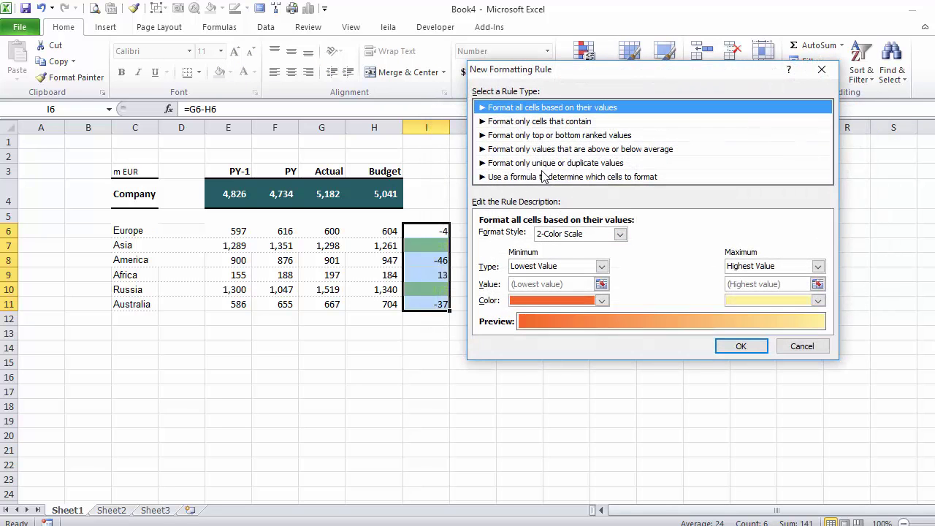
pyautogui.click(526, 124)
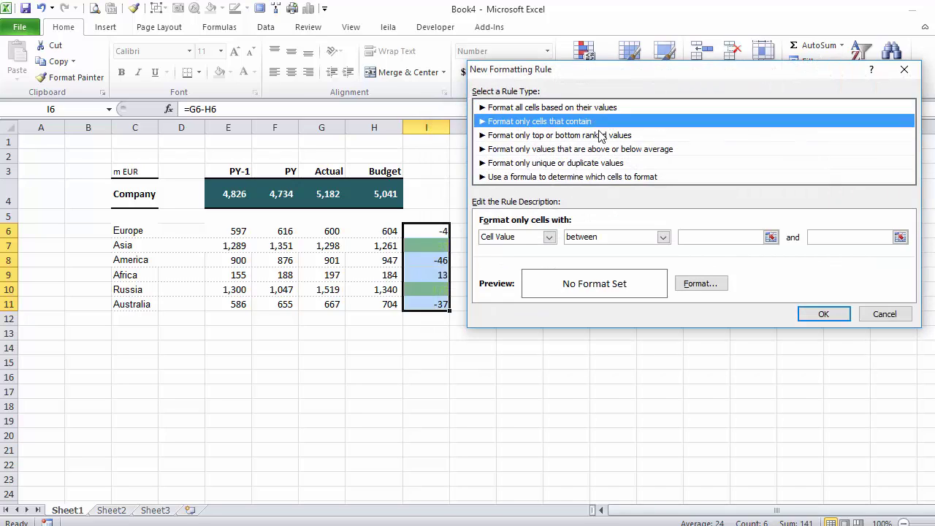
pyautogui.click(662, 236)
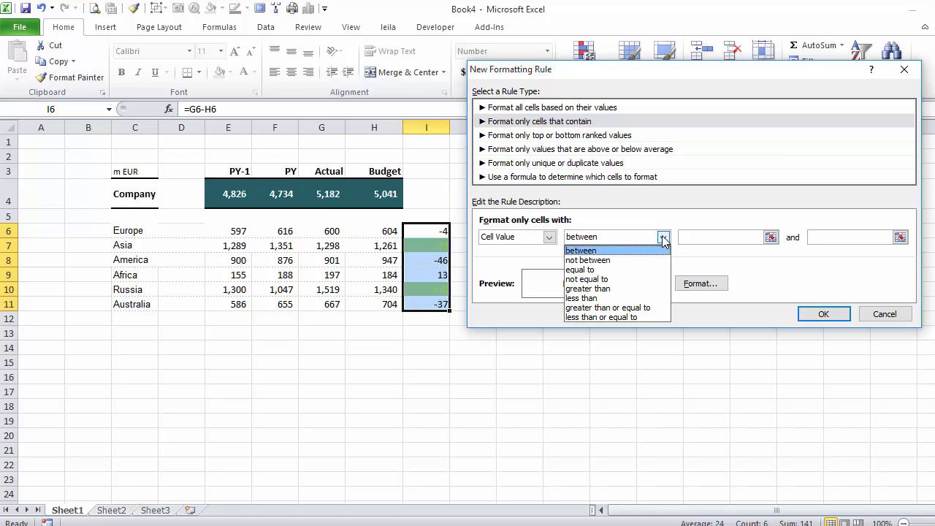
pyautogui.click(616, 302)
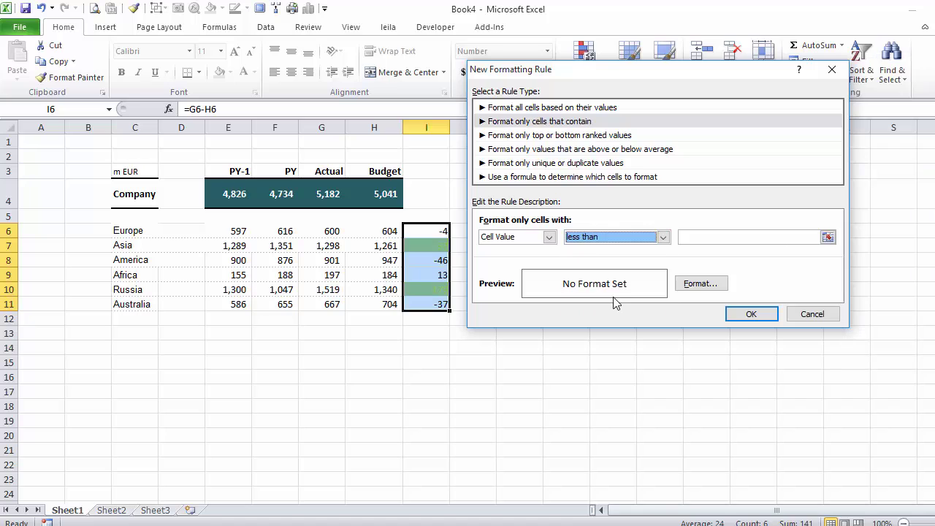
pyautogui.click(707, 237)
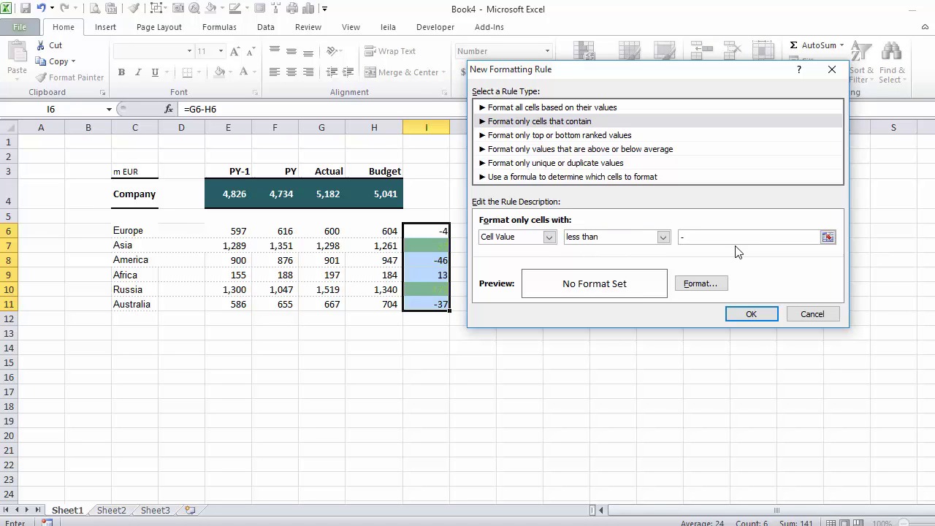
pyautogui.click(703, 284)
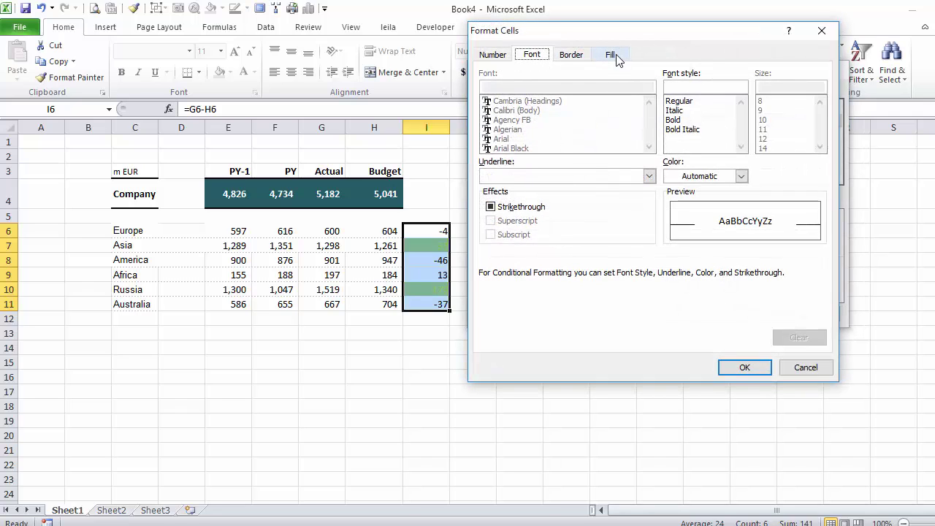
# Set the less-than -15 rule to a red fill with matching red font colour
pyautogui.click(610, 55)
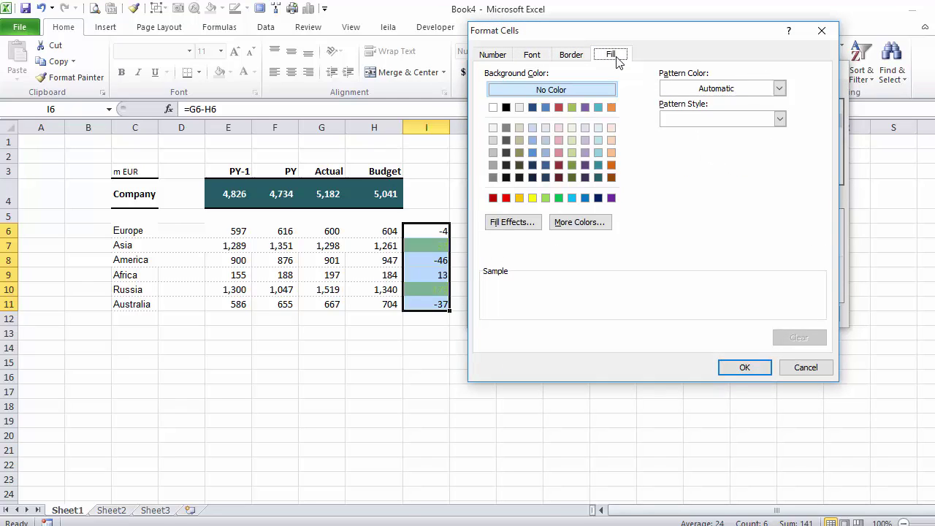
pyautogui.click(506, 198)
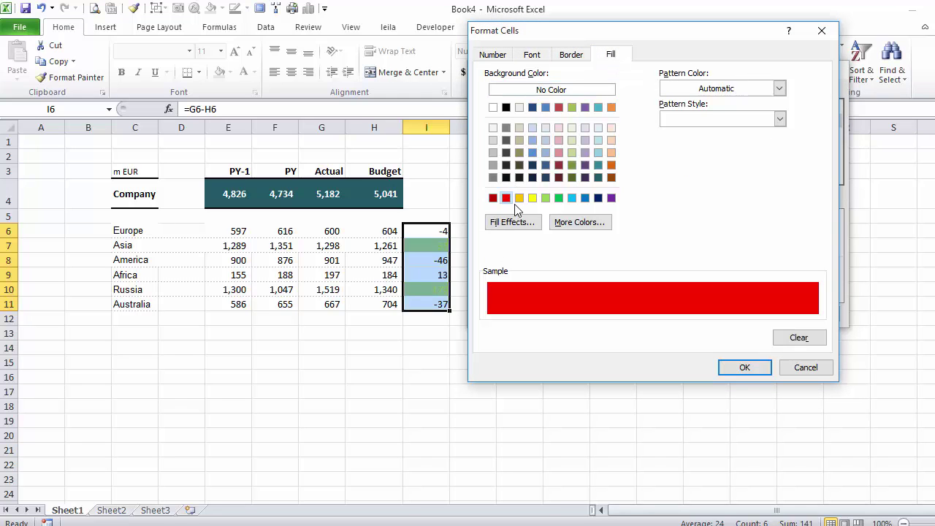
pyautogui.click(742, 367)
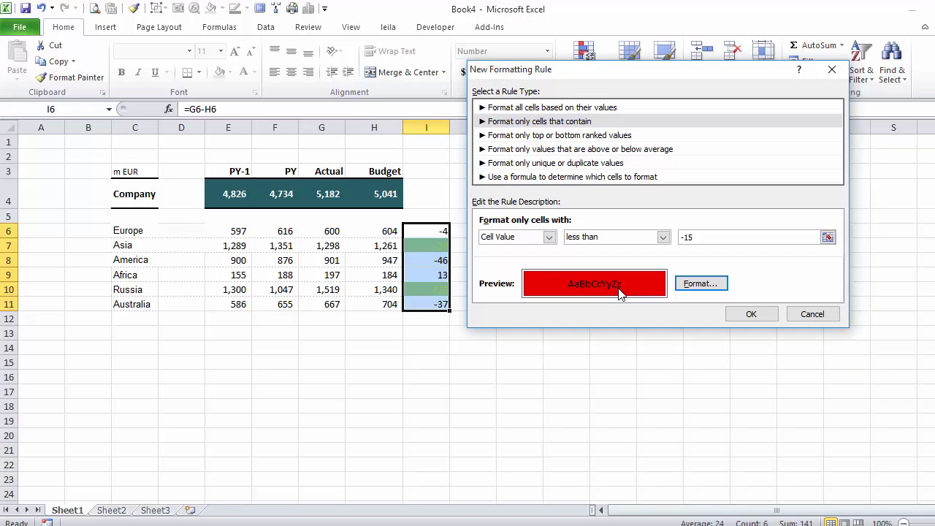
pyautogui.click(700, 283)
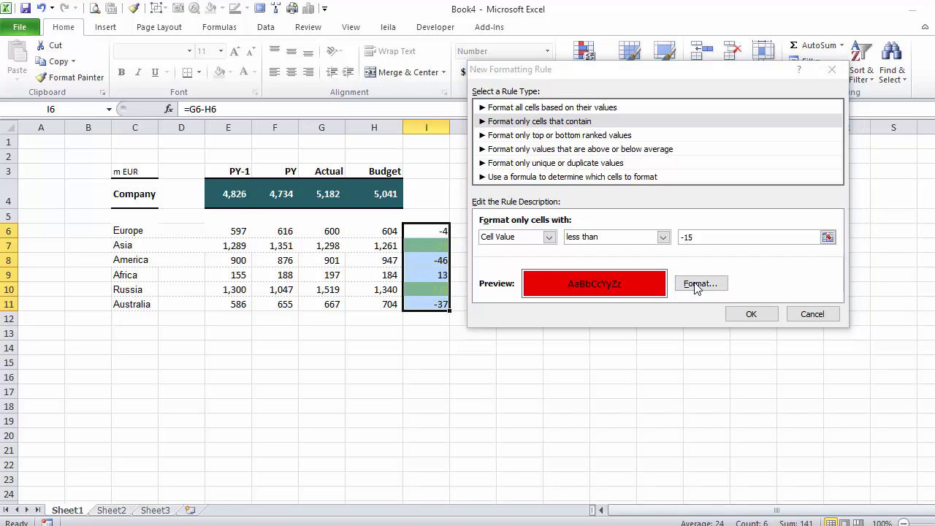
pyautogui.click(538, 58)
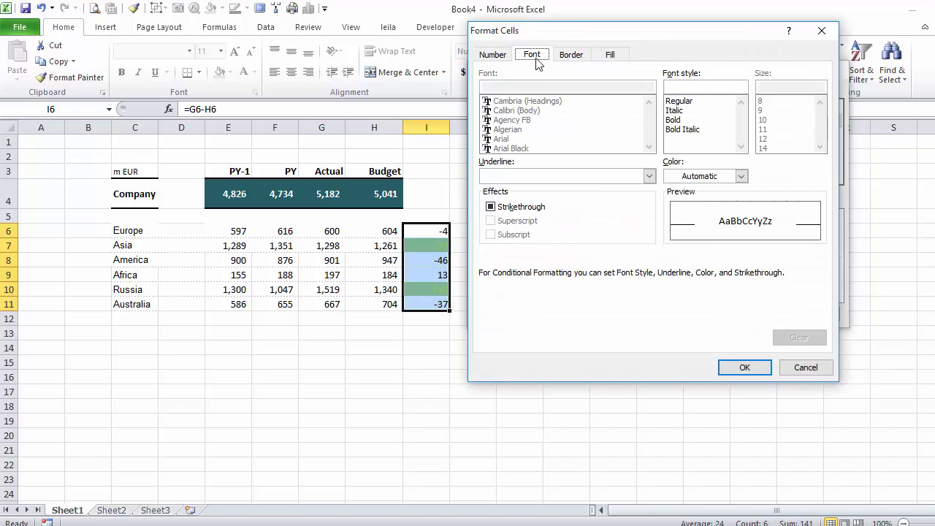
pyautogui.click(741, 176)
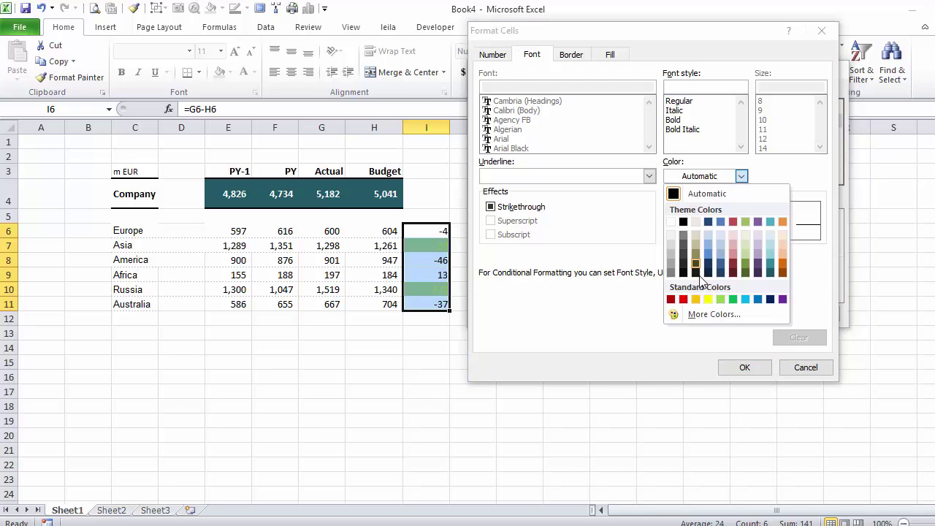
pyautogui.click(684, 299)
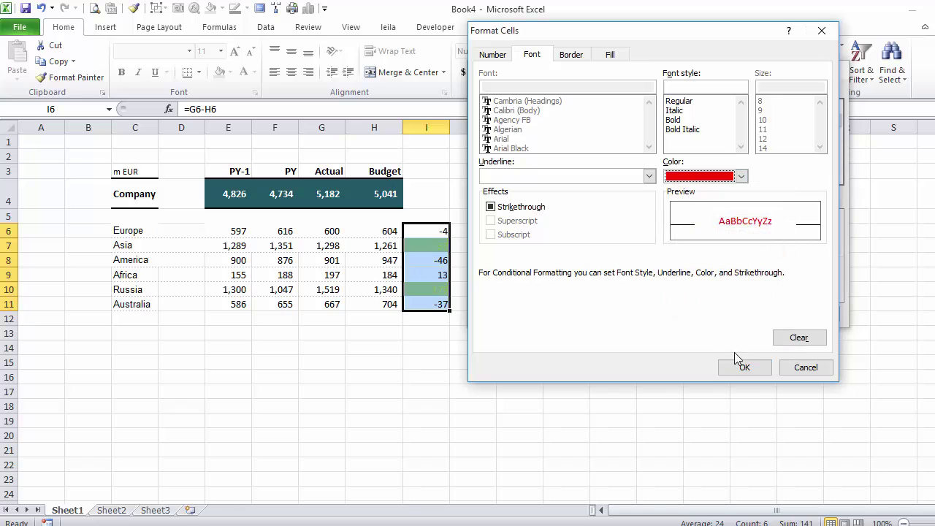
pyautogui.click(744, 368)
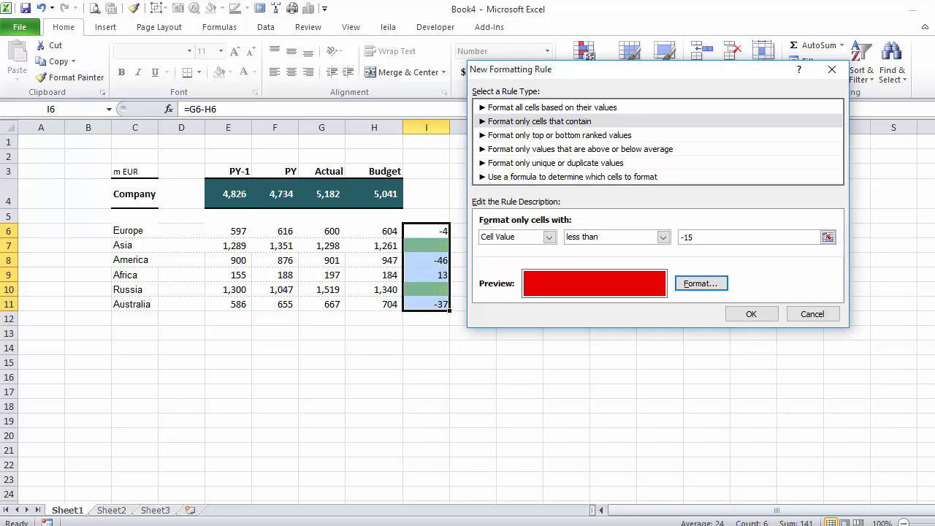
# Add white left, top and right borders to the red rule and apply it to -46 and -37
pyautogui.click(700, 283)
pyautogui.click(569, 56)
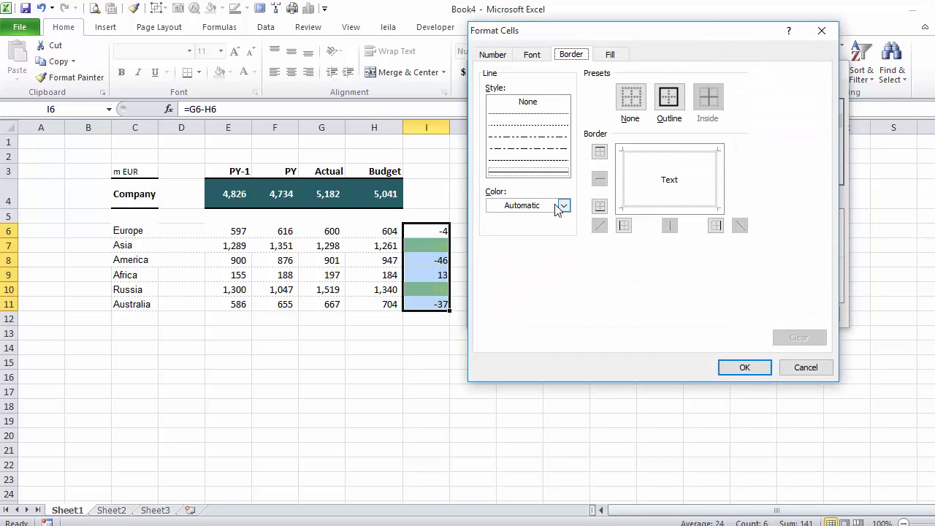
pyautogui.click(564, 206)
pyautogui.click(493, 251)
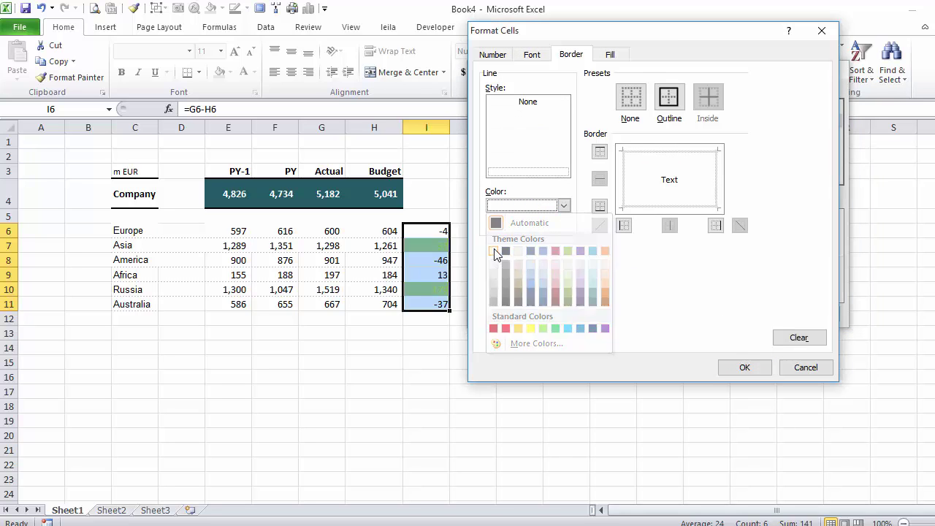
pyautogui.click(622, 193)
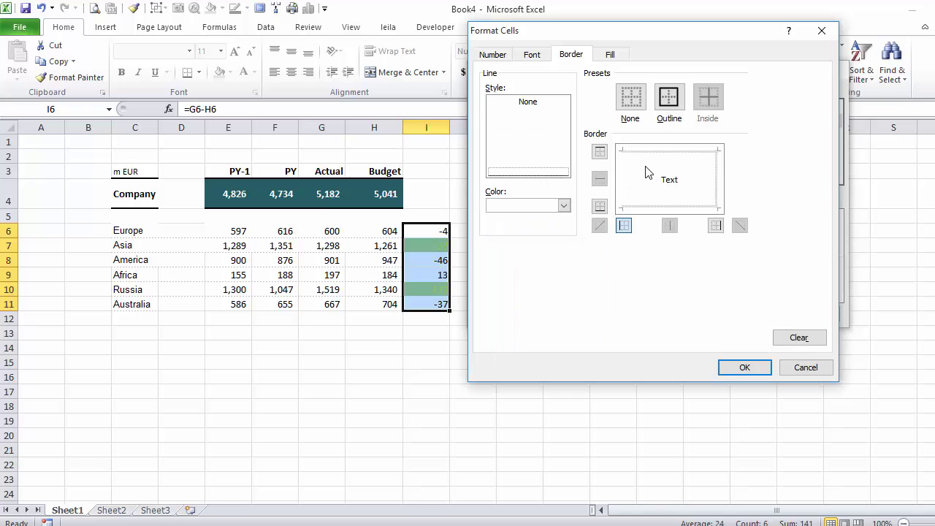
pyautogui.click(667, 154)
pyautogui.click(716, 186)
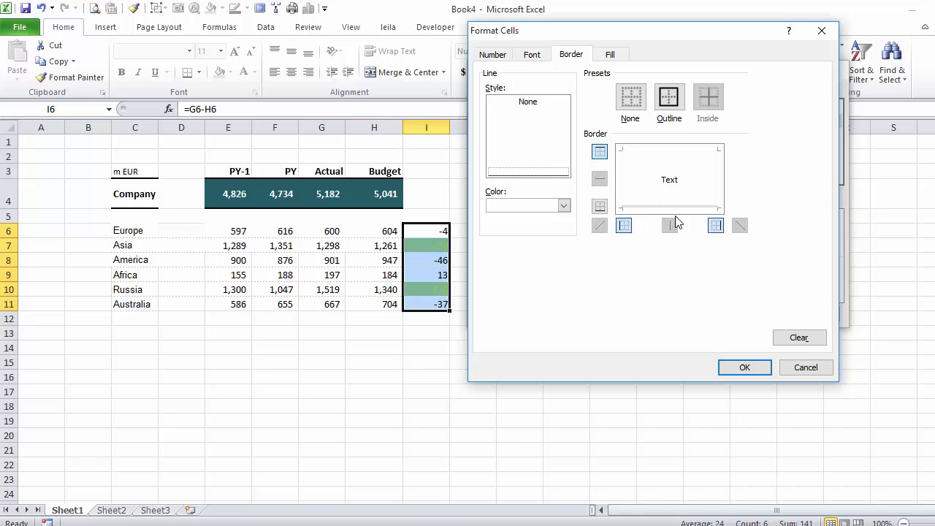
pyautogui.click(752, 369)
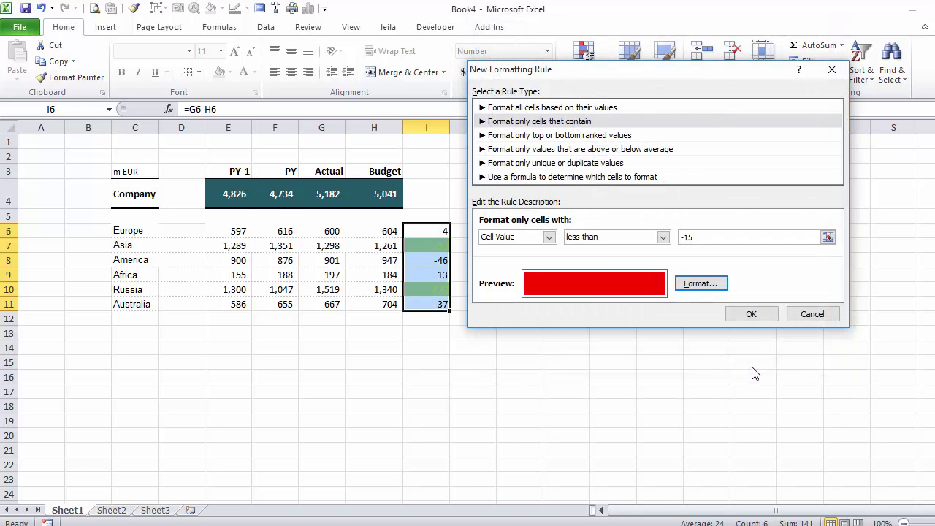
pyautogui.click(752, 314)
pyautogui.click(722, 304)
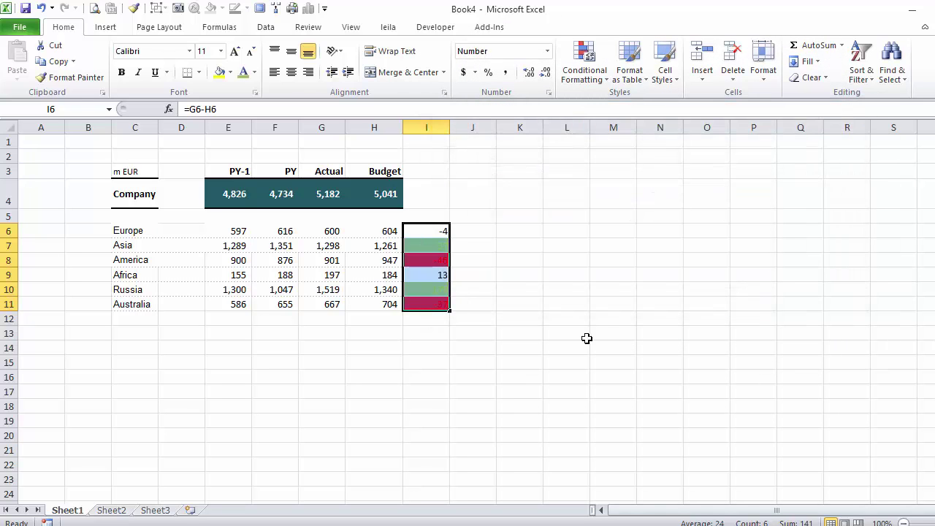
pyautogui.moveTo(434, 231); pyautogui.dragTo(428, 306)
pyautogui.click(433, 274)
pyautogui.click(436, 231)
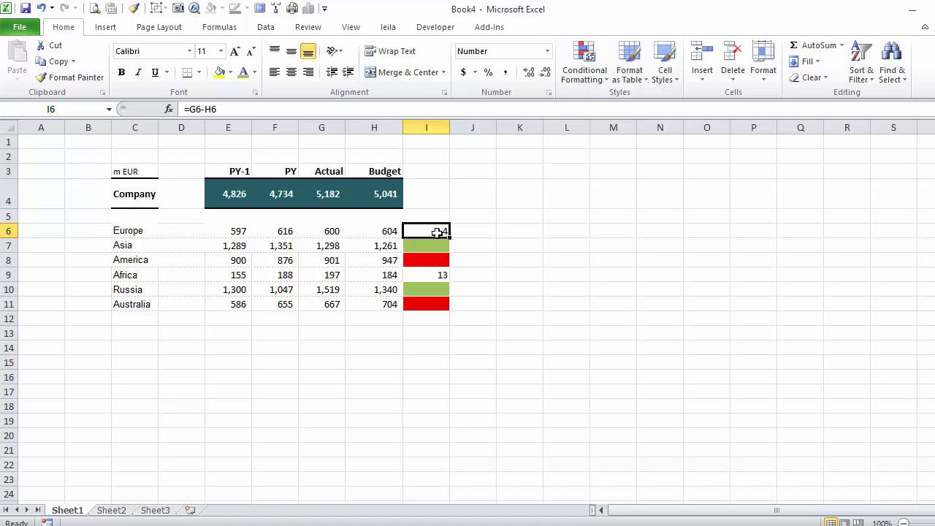
pyautogui.moveTo(427, 231); pyautogui.dragTo(419, 308)
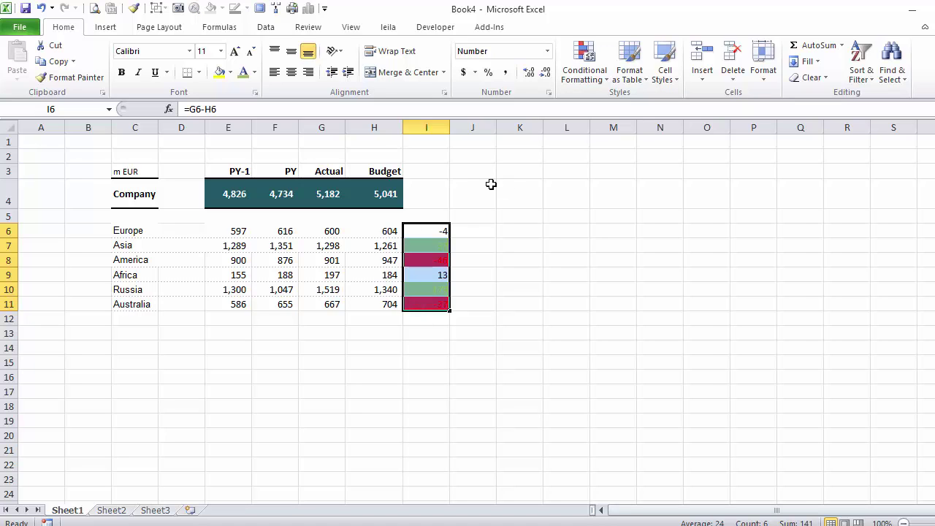
# Make the variance numbers in I6:I11 white so they are hidden
pyautogui.click(254, 72)
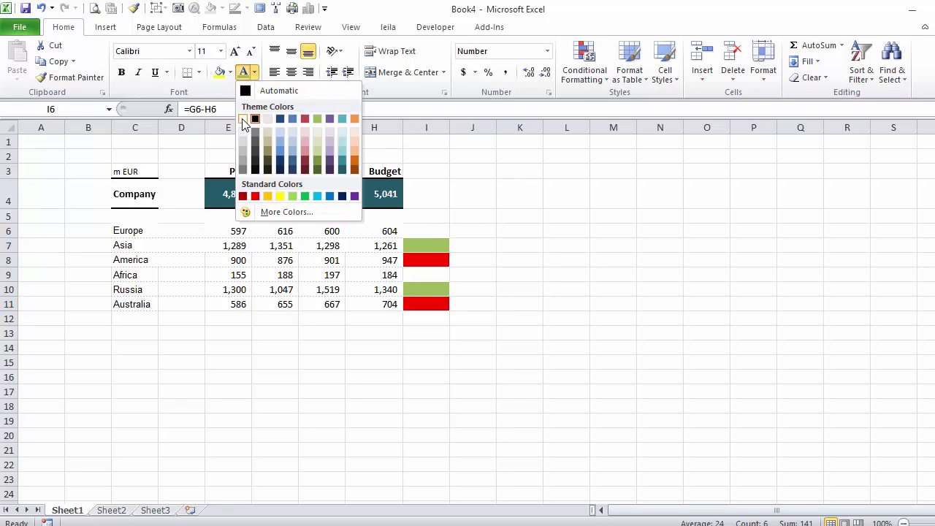
pyautogui.click(242, 118)
pyautogui.click(481, 274)
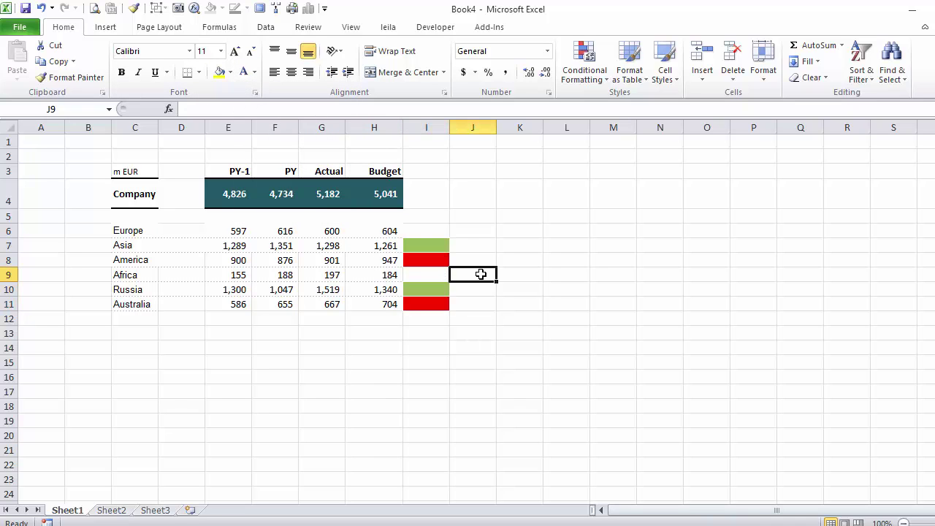
# Drag column I's border left to narrow it to about 13 pixels, leaving thin coloured blocks
pyautogui.click(426, 260)
pyautogui.moveTo(449, 127); pyautogui.dragTo(414, 127)
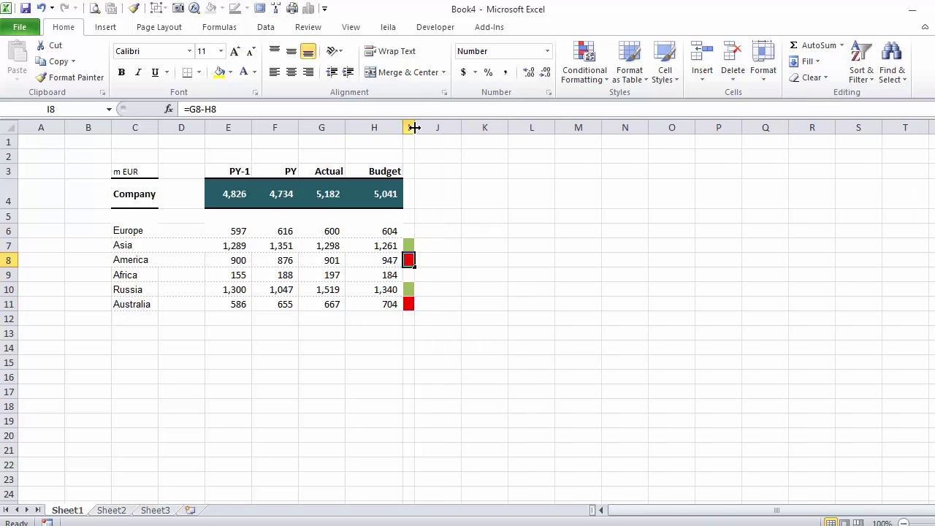
pyautogui.click(448, 259)
pyautogui.click(457, 349)
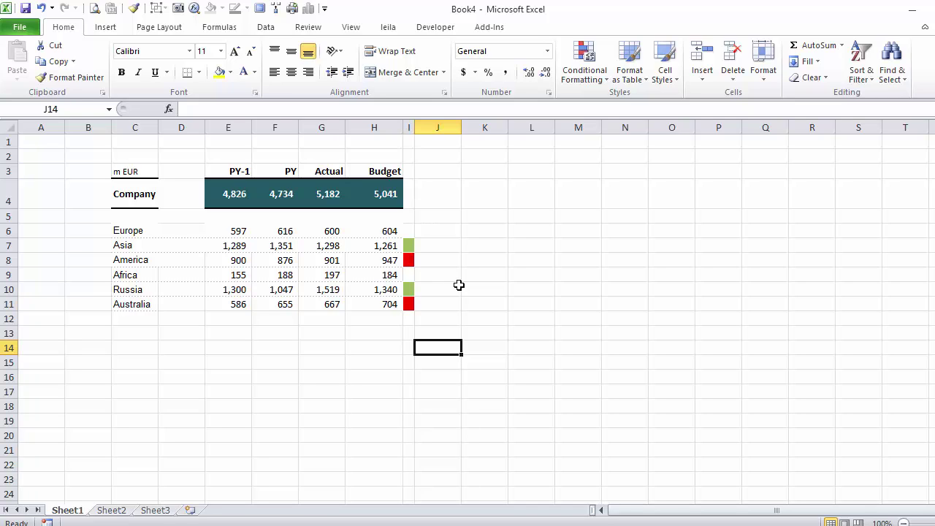
# Enter 500, then 650, as Europe's Actual in G6, turning its variance block green
pyautogui.click(333, 233)
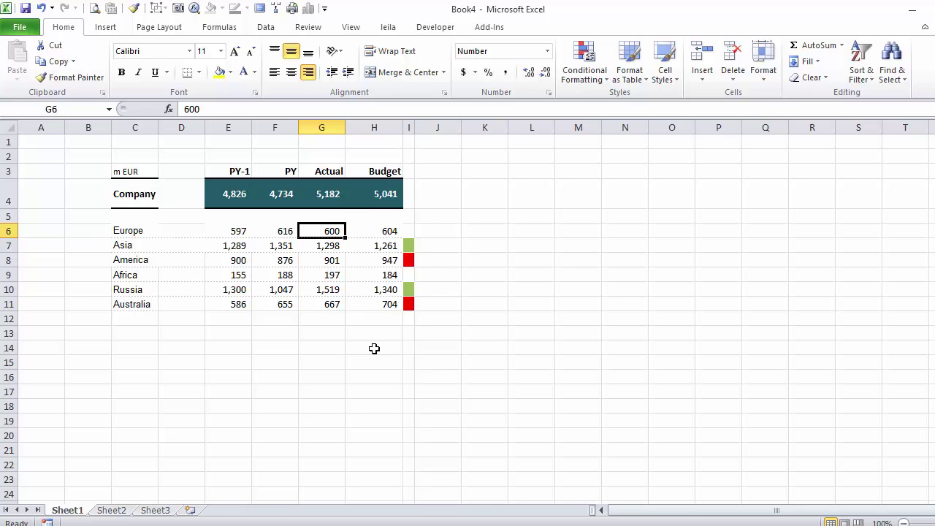
pyautogui.write('500')
pyautogui.hotkey('ctrl', 'Return')
pyautogui.write('650')
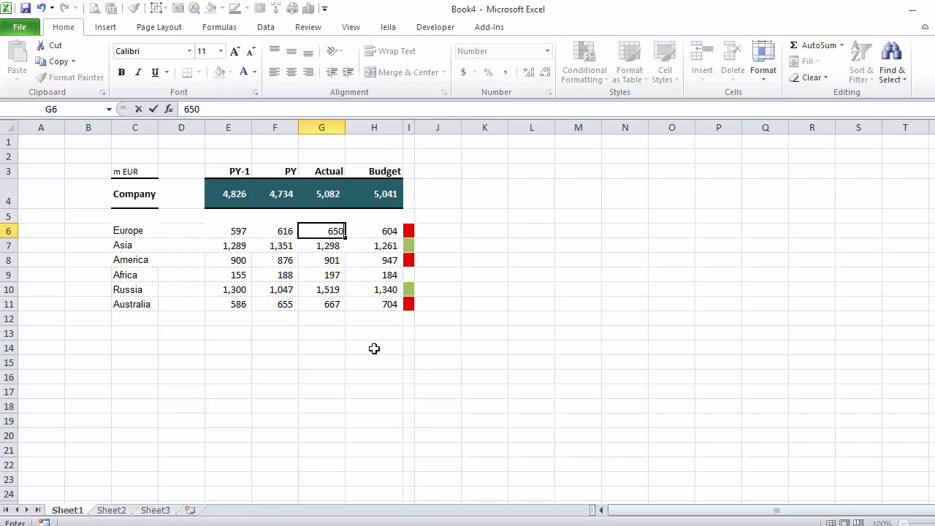
pyautogui.hotkey('ctrl', 'Return')
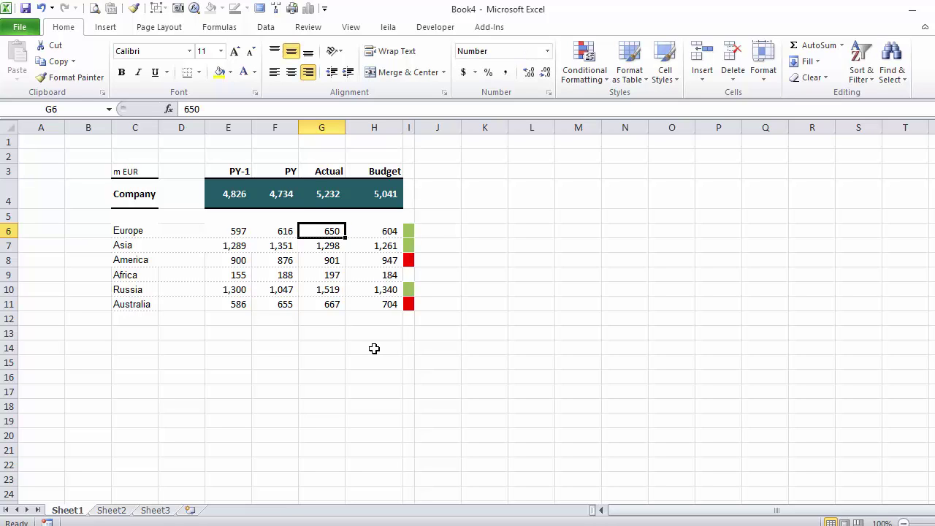